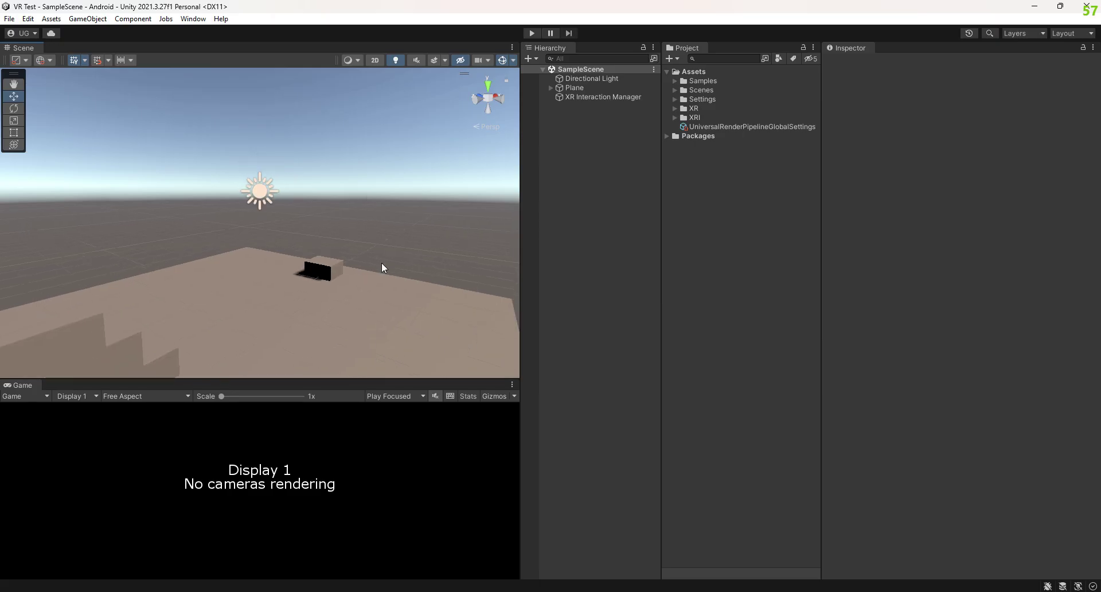
- Orbit the Scene view to see the floor plane from another angle
mouse_move(382, 267)
alt+mouse_down()
mouse_move(360, 287)
mouse_move(368, 297)
mouse_move(125, 243)
mouse_move(70, 246)
alt+mouse_up()
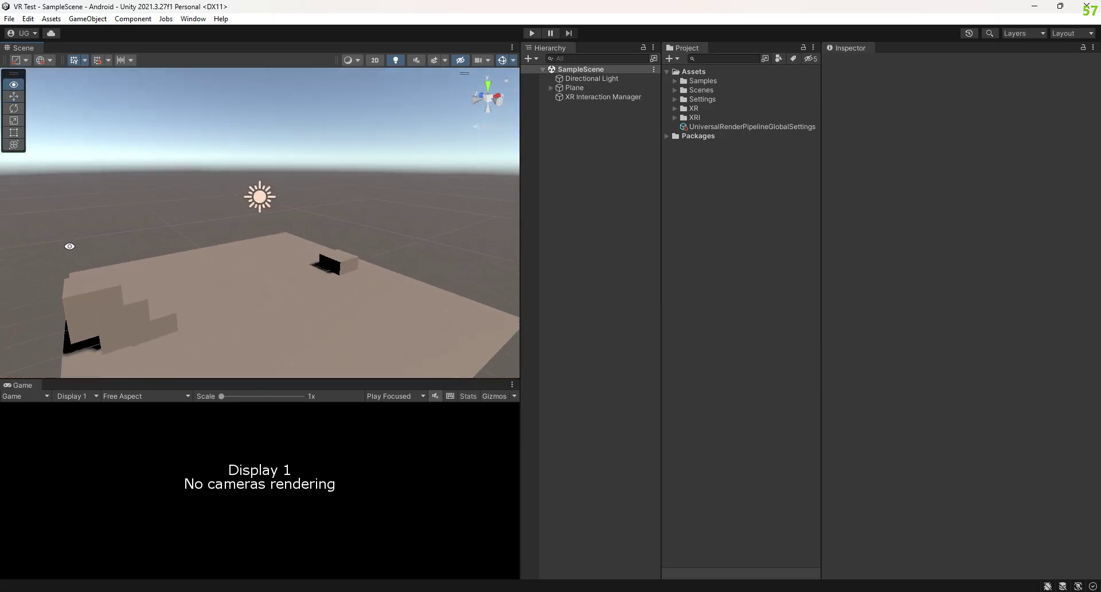
- Add an XR Origin (VR) rig to the scene from the Hierarchy
right_click(570, 128)
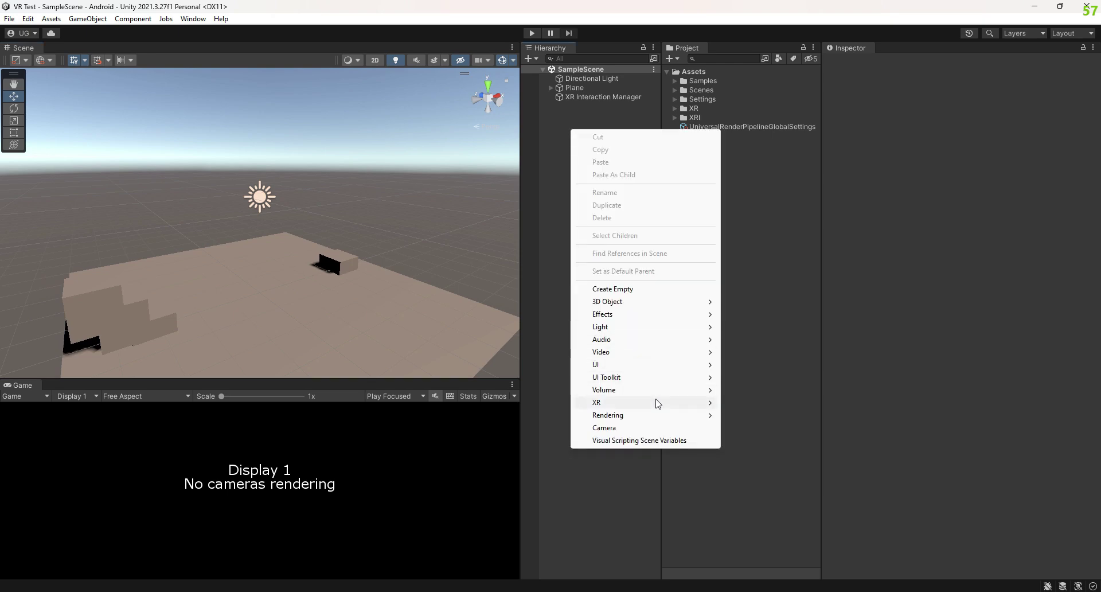
mouse_move(641, 401)
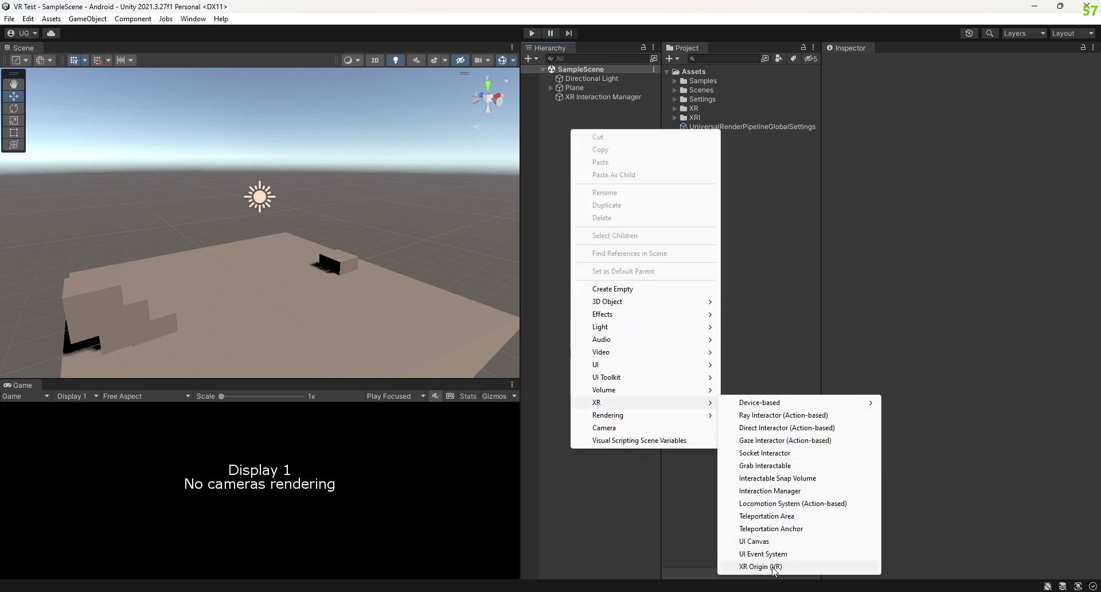
click(774, 567)
click(602, 221)
- Reset the XR Origin's transform to the world origin and set Tracking Origin Mode to Floor
click(594, 106)
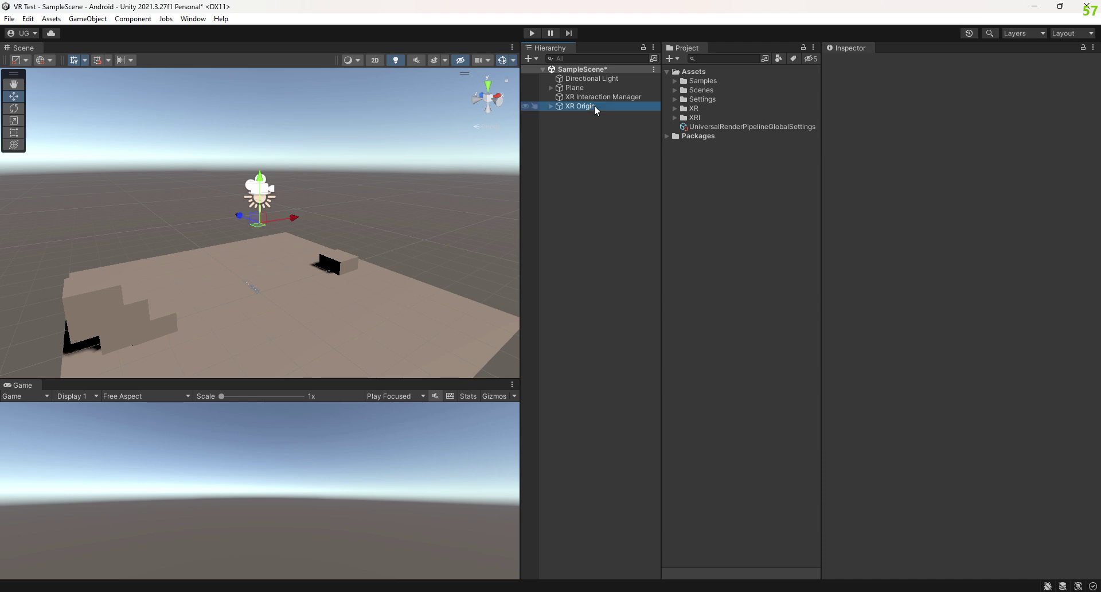
right_click(947, 92)
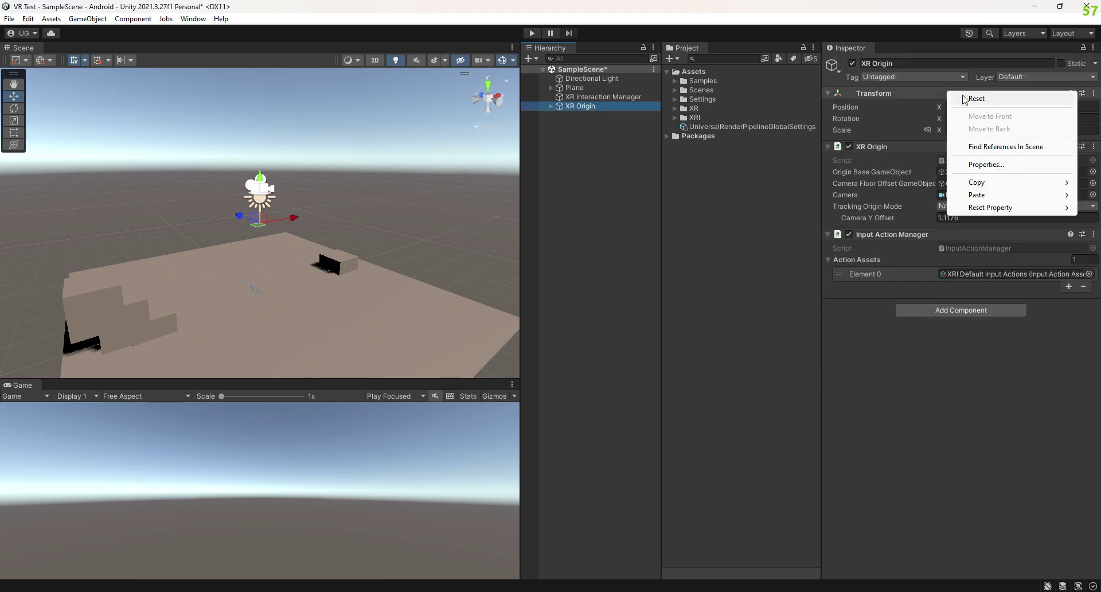
click(975, 99)
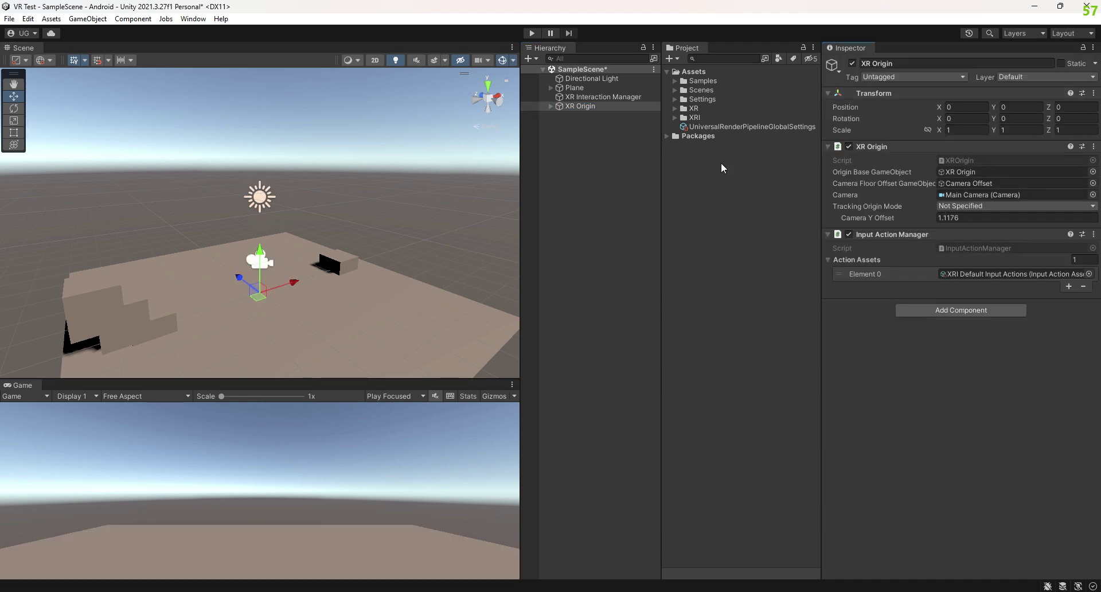
click(956, 205)
click(968, 244)
- Expand the XR Origin to inspect its camera and RightHand Controller, then collapse it
click(574, 143)
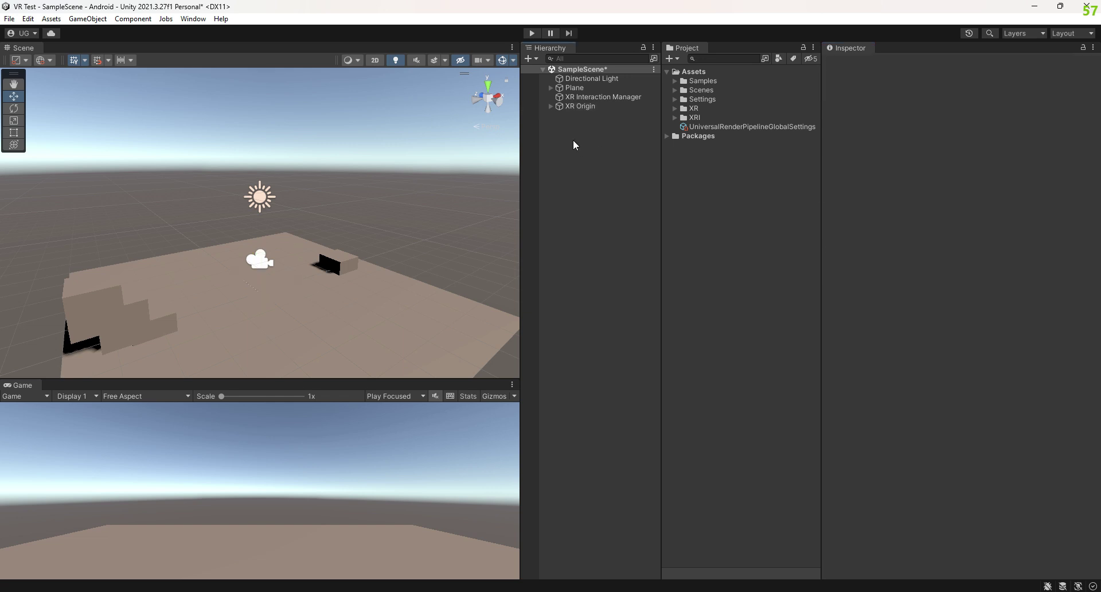
click(577, 107)
click(551, 106)
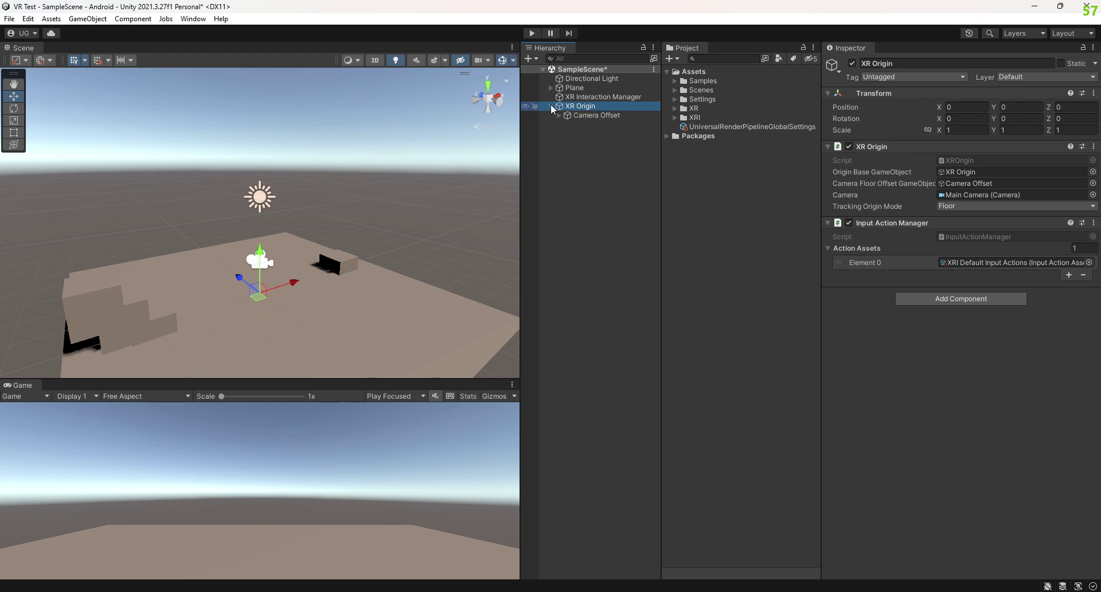
click(558, 115)
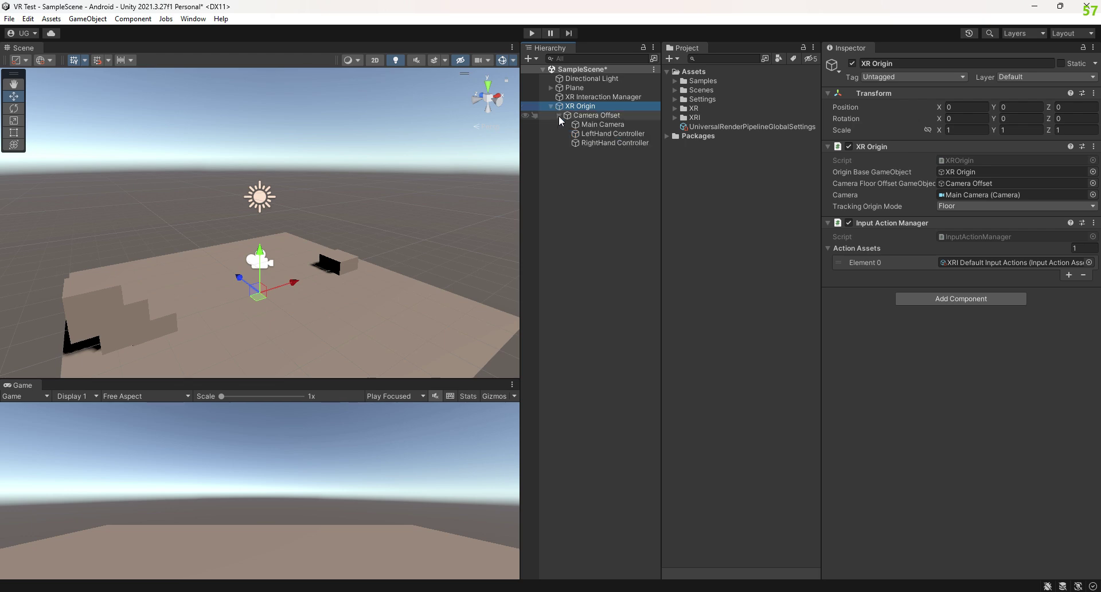
click(598, 133)
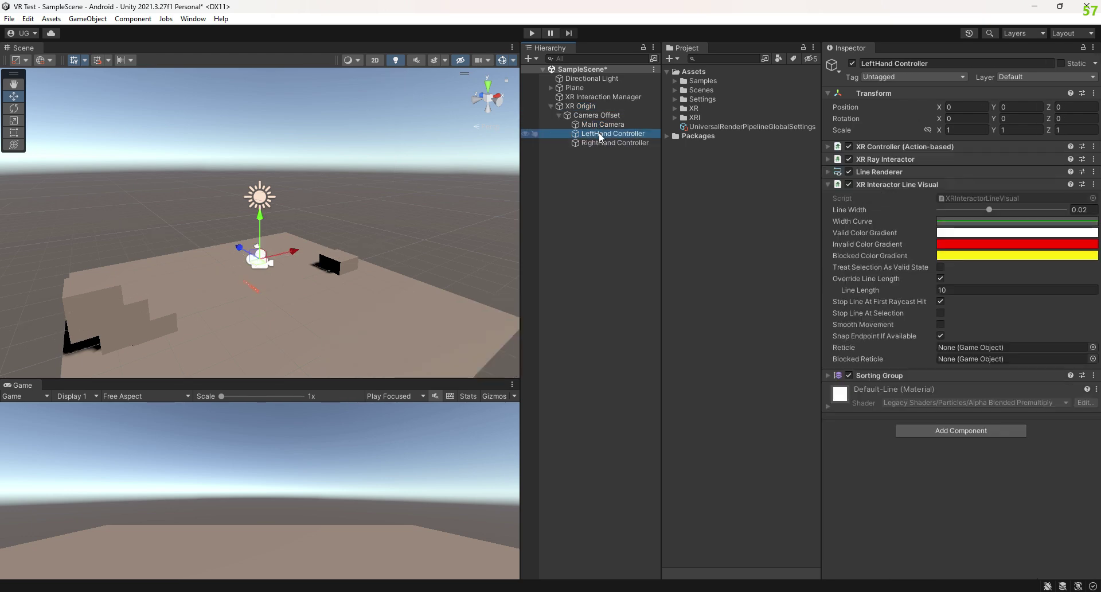
click(549, 106)
- Add a cube and set its linked scale to 0.3 on all axes
right_click(578, 152)
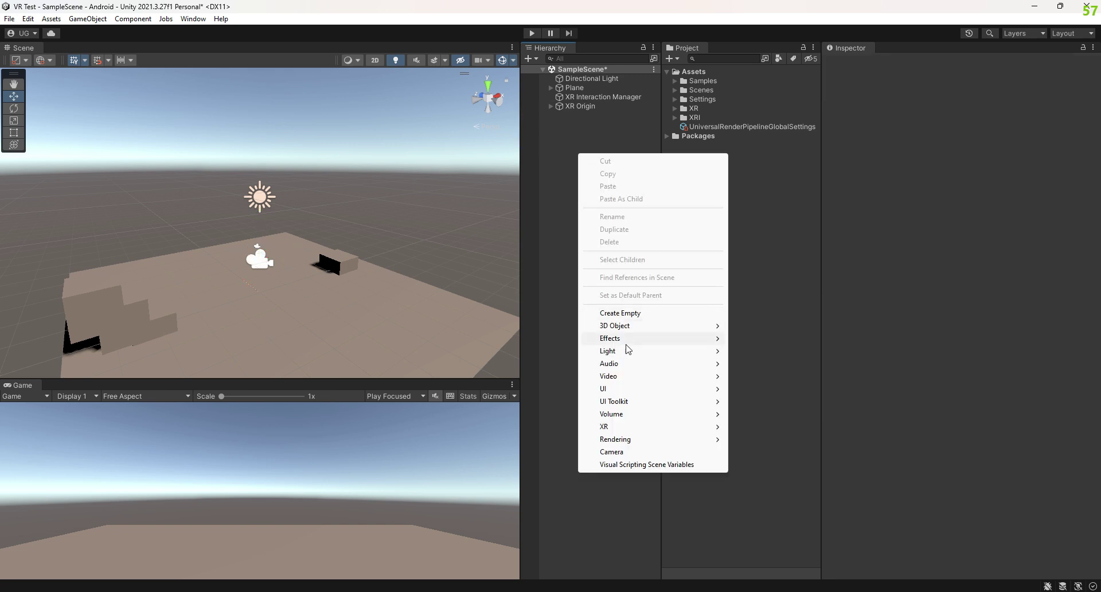
mouse_move(615, 325)
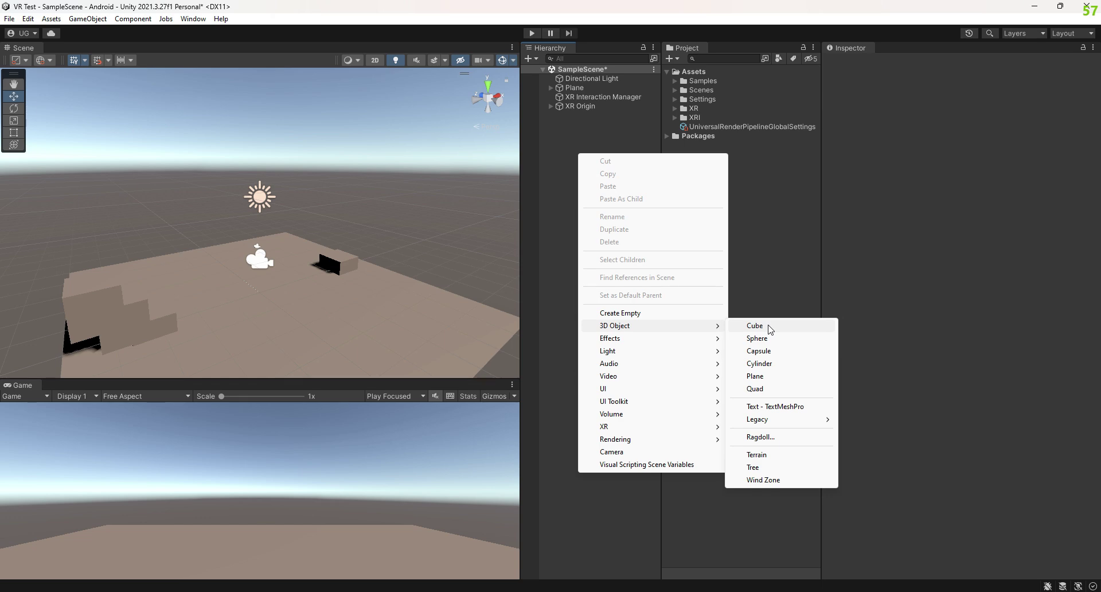
click(769, 325)
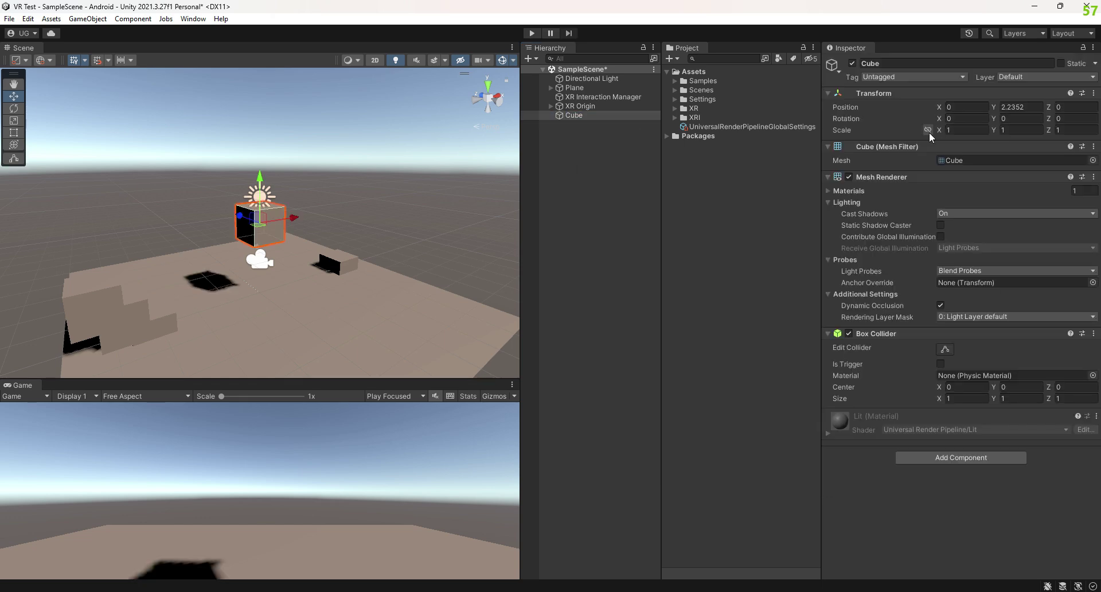
click(928, 131)
click(981, 131)
text(0.3)
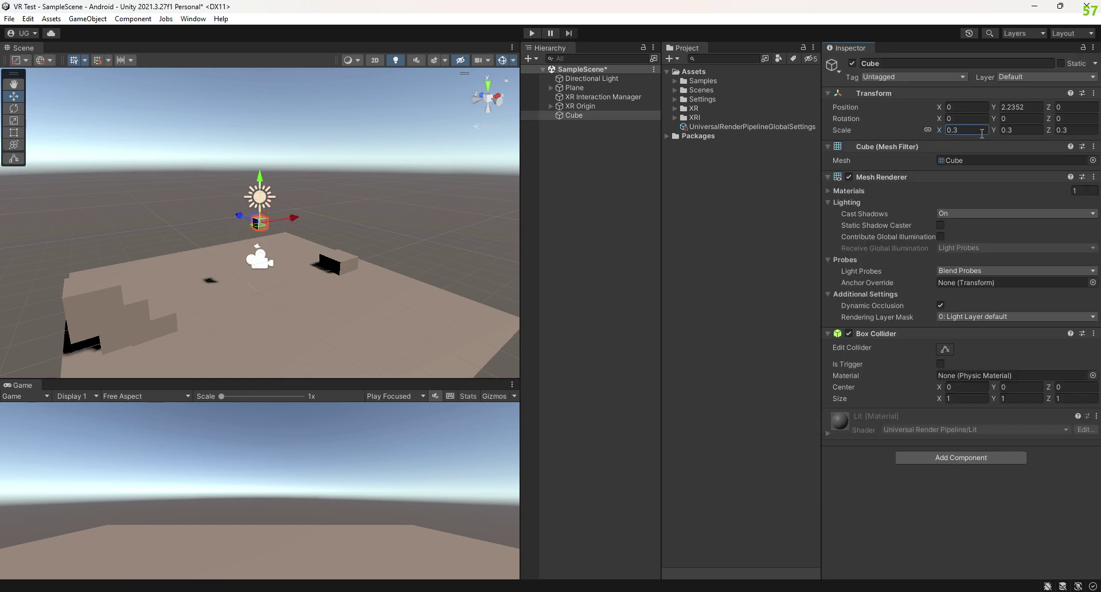
click(596, 172)
click(596, 117)
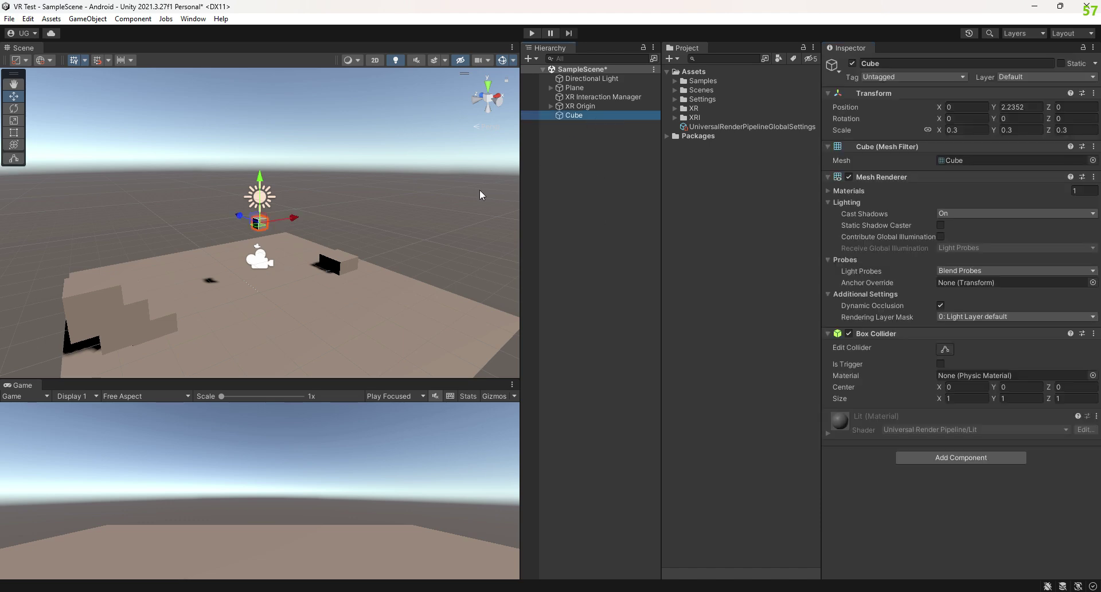
- Move the cube along Z and lower it just above the floor in front of the camera
alt+drag(333, 191, 207, 195)
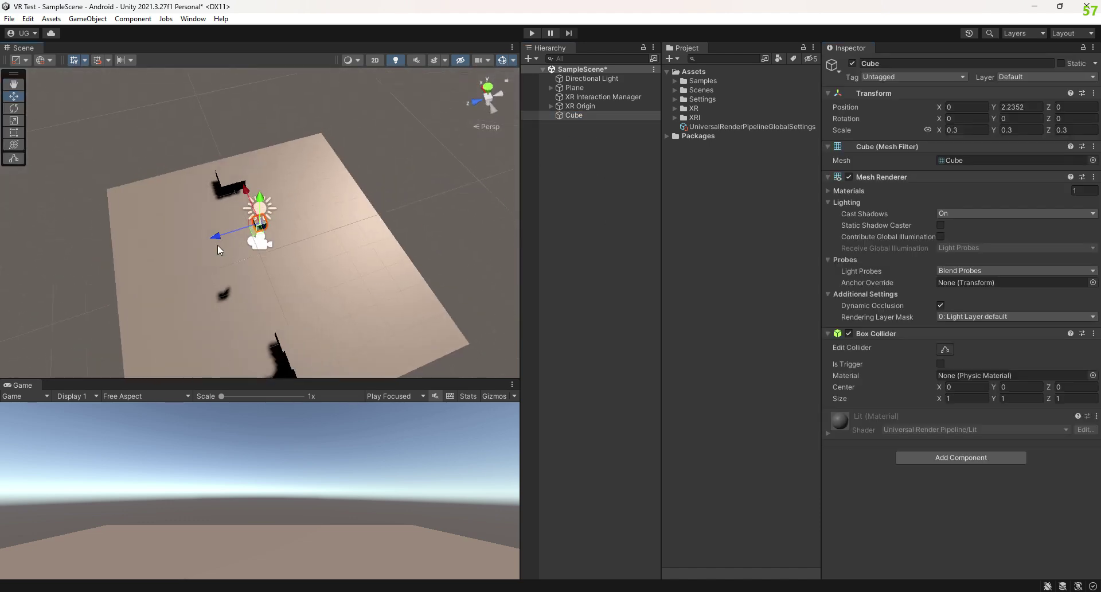
mouse_move(218, 246)
mouse_down()
mouse_move(90, 256)
mouse_move(341, 131)
mouse_up()
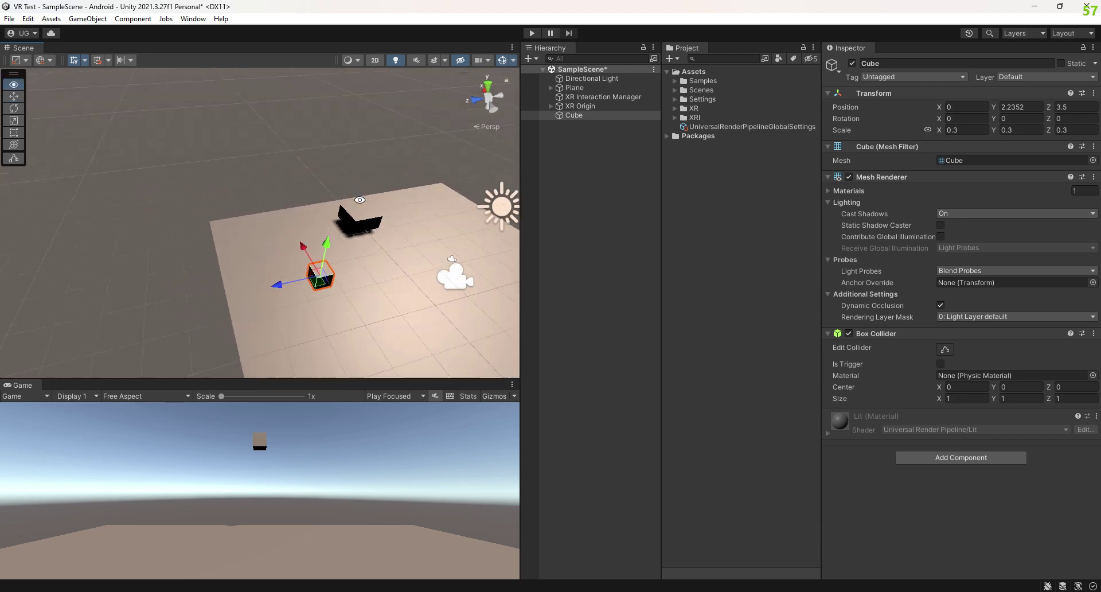
mouse_move(310, 202)
mouse_down()
mouse_move(311, 287)
mouse_move(360, 349)
mouse_move(298, 157)
mouse_move(266, 254)
mouse_move(216, 232)
mouse_up()
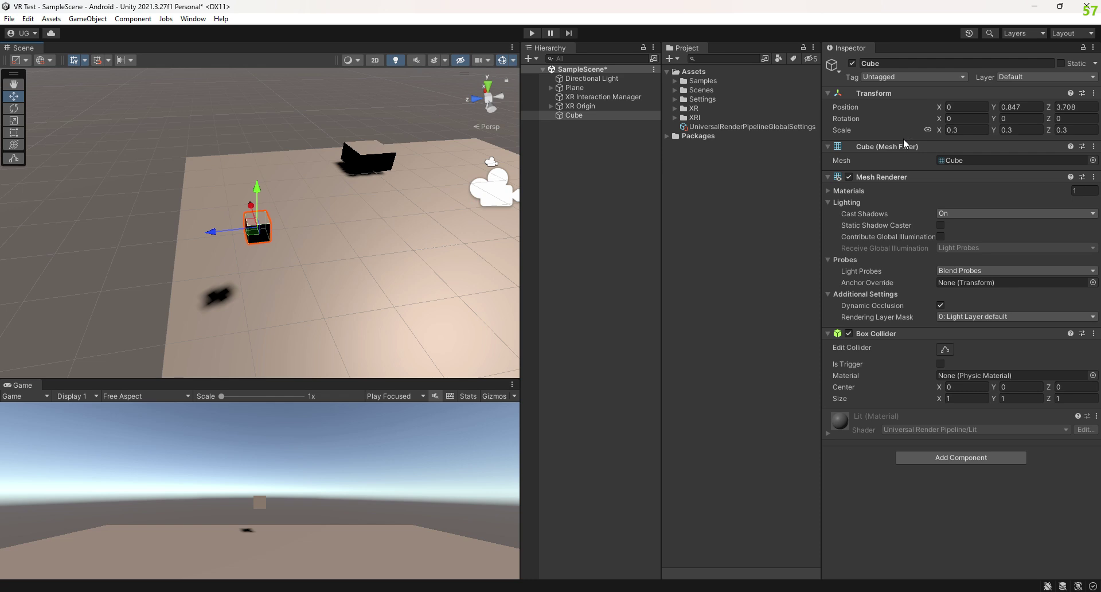
- Add an XR Grab Interactable component to the cube, searching 'xr gra', and review its settings
click(975, 457)
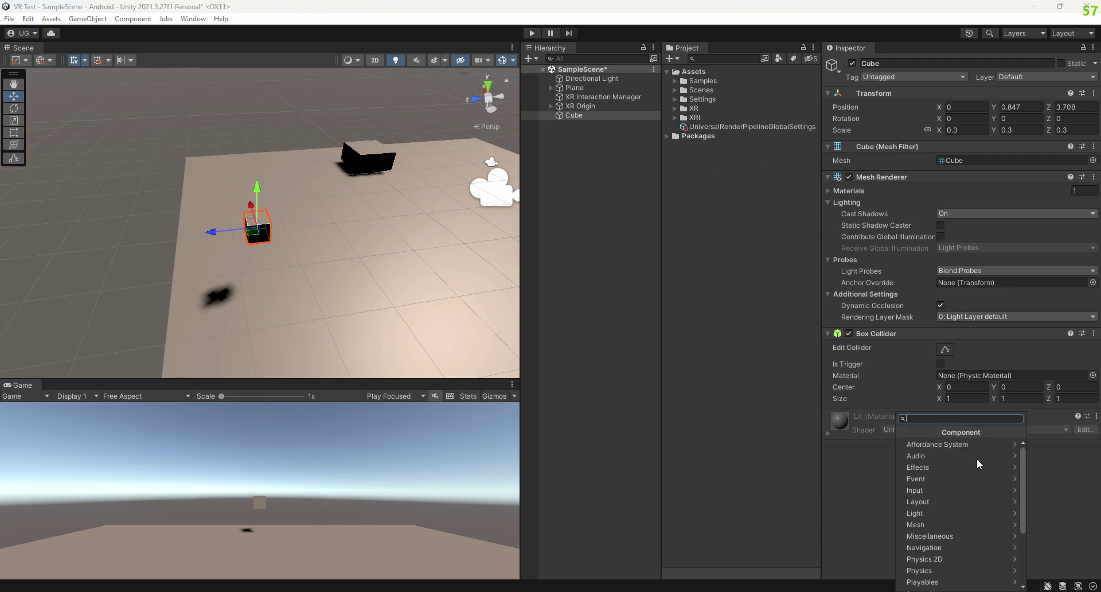
text(xr g)
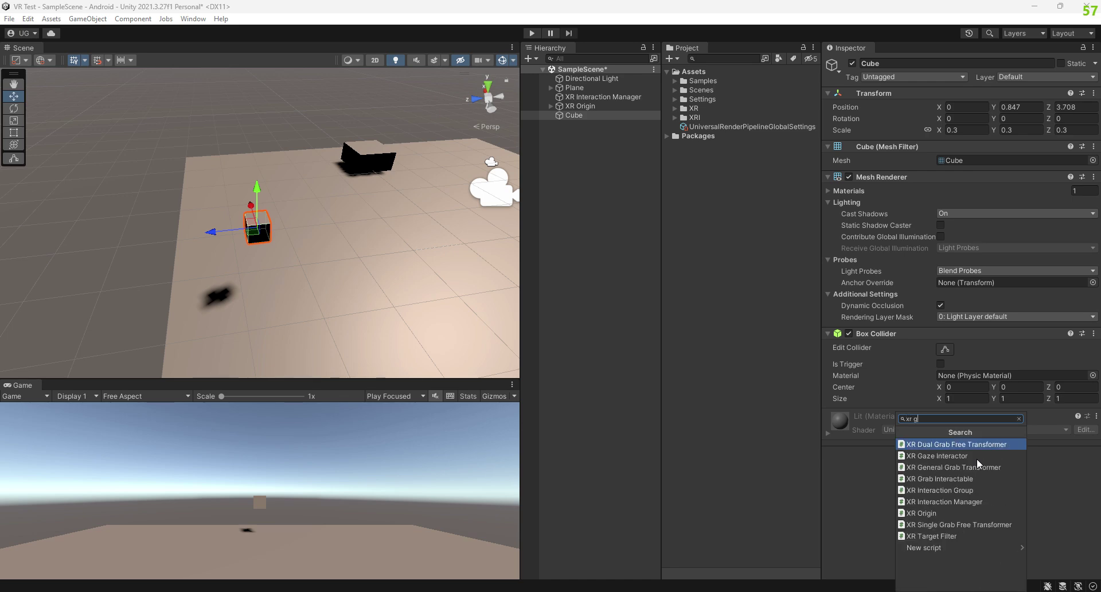
text(rab)
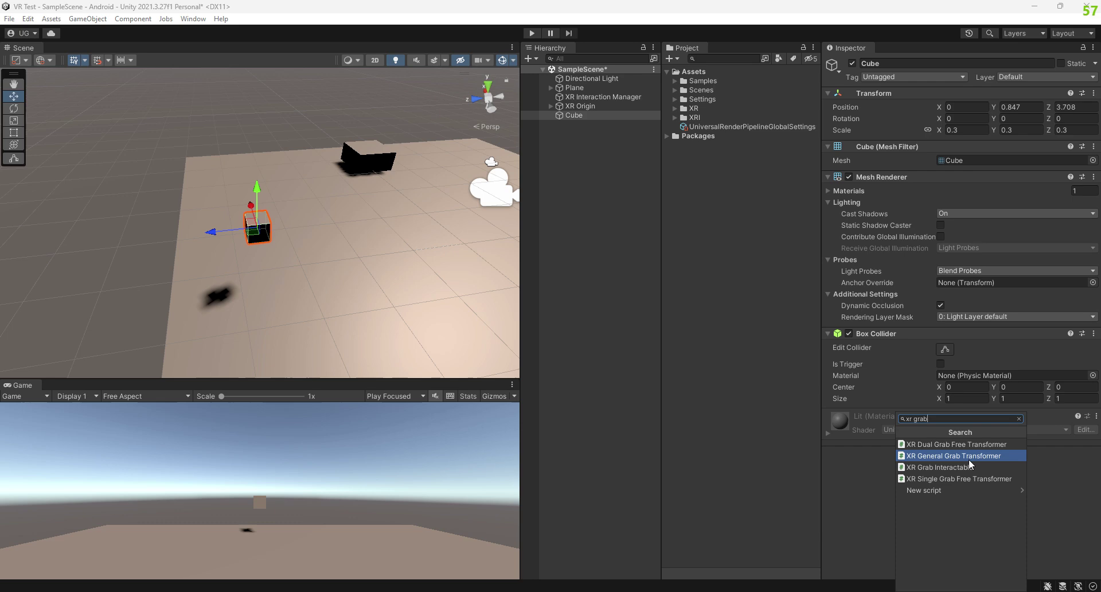
click(969, 463)
scroll(969, 463, down, 3)
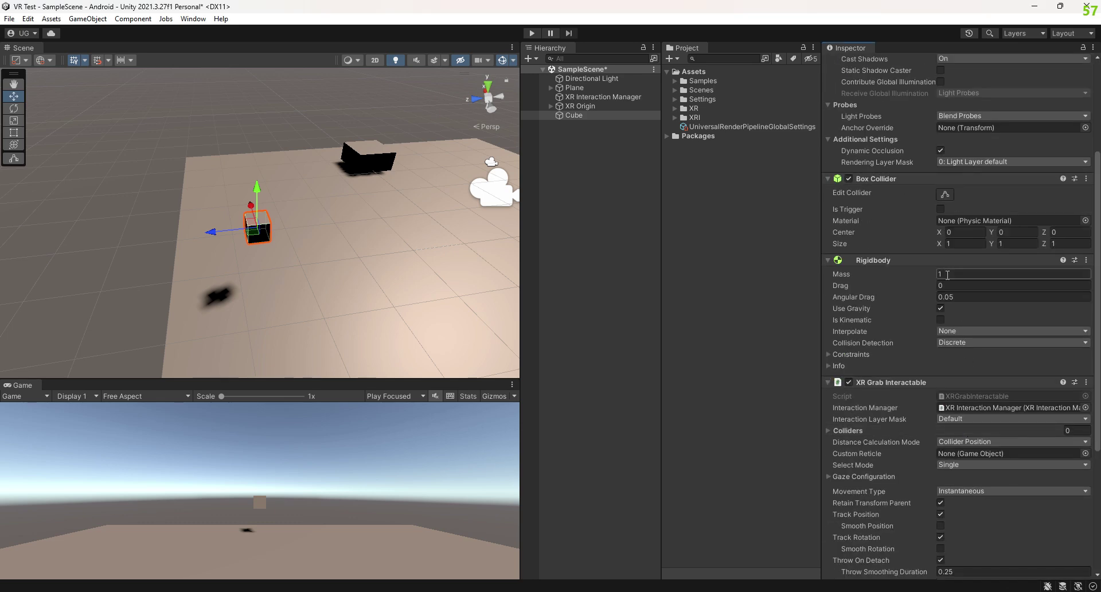
scroll(949, 367, down, 10)
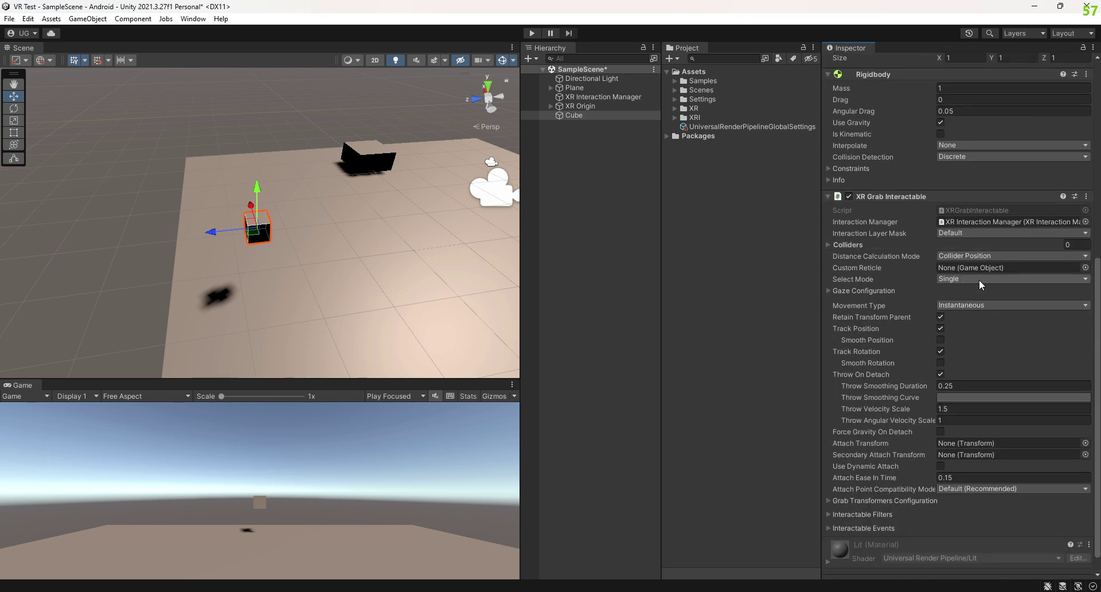
scroll(927, 465, down, 1)
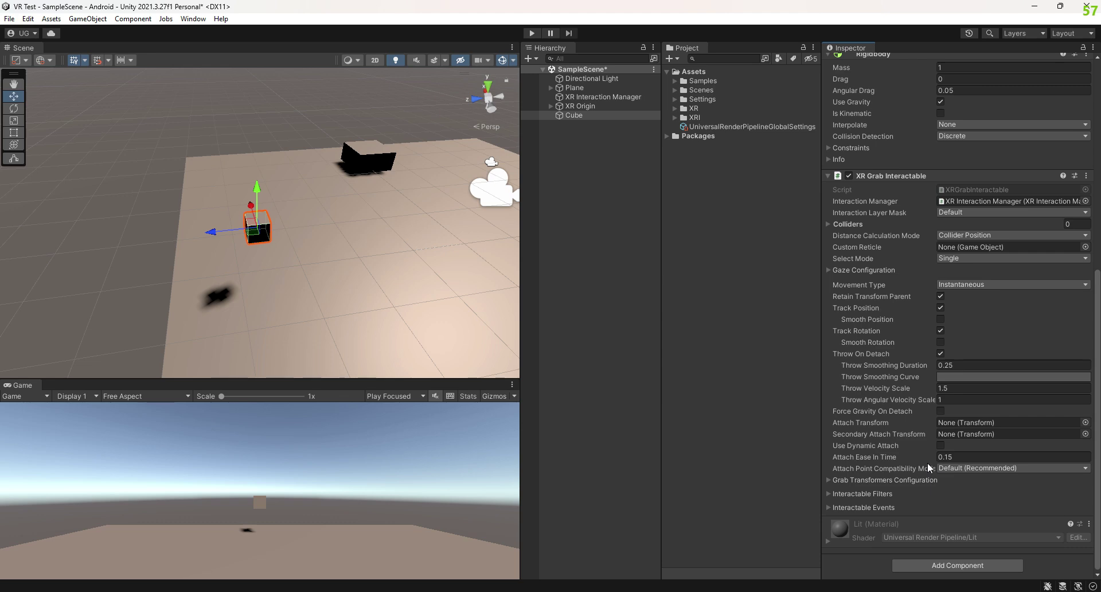
- Create a new interaction layer named Grab in User Layer 1
click(966, 215)
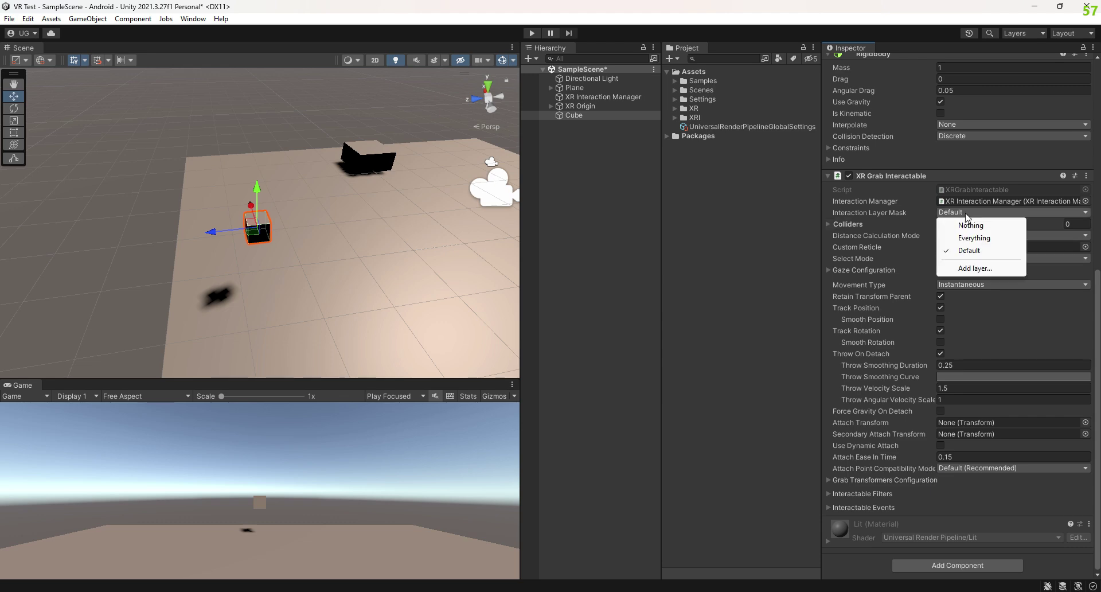
click(972, 268)
click(984, 117)
text(Grab)
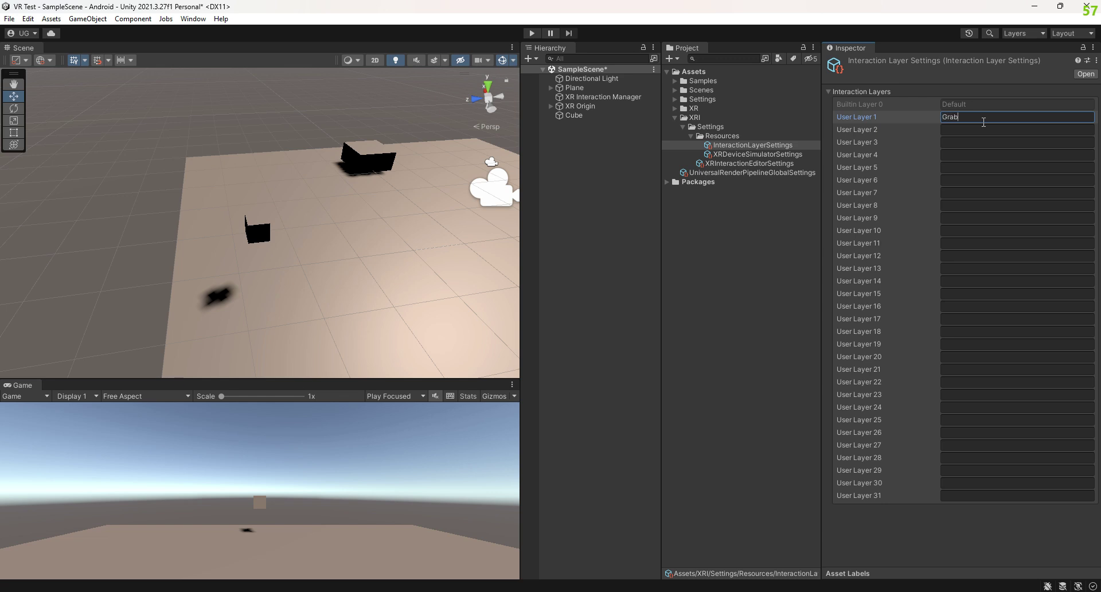
click(611, 126)
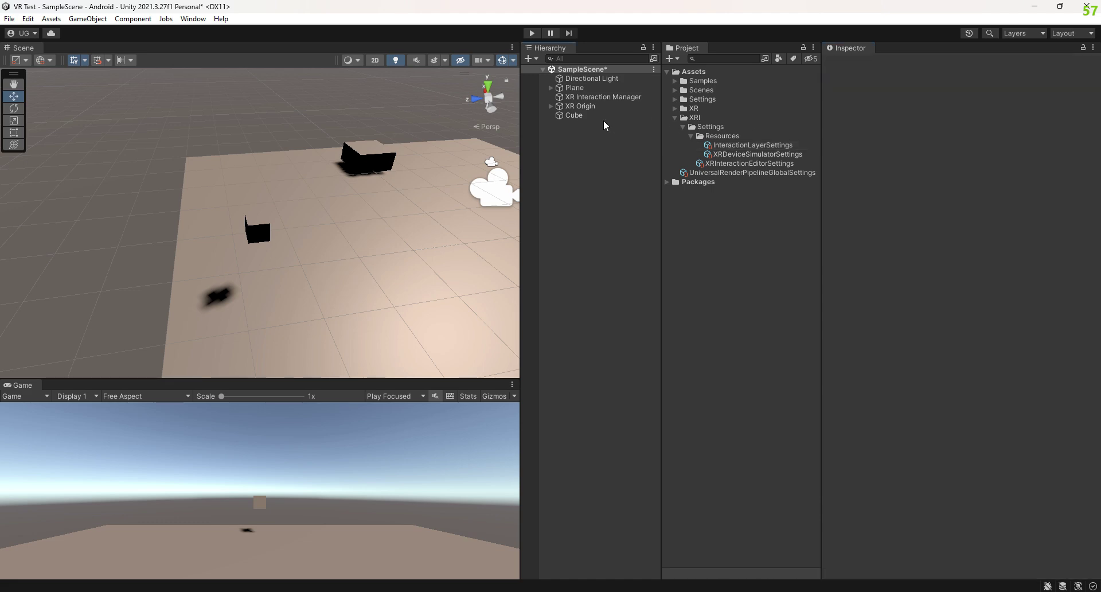
- Set the cube's Interaction Layer Mask to only the Grab layer
click(576, 115)
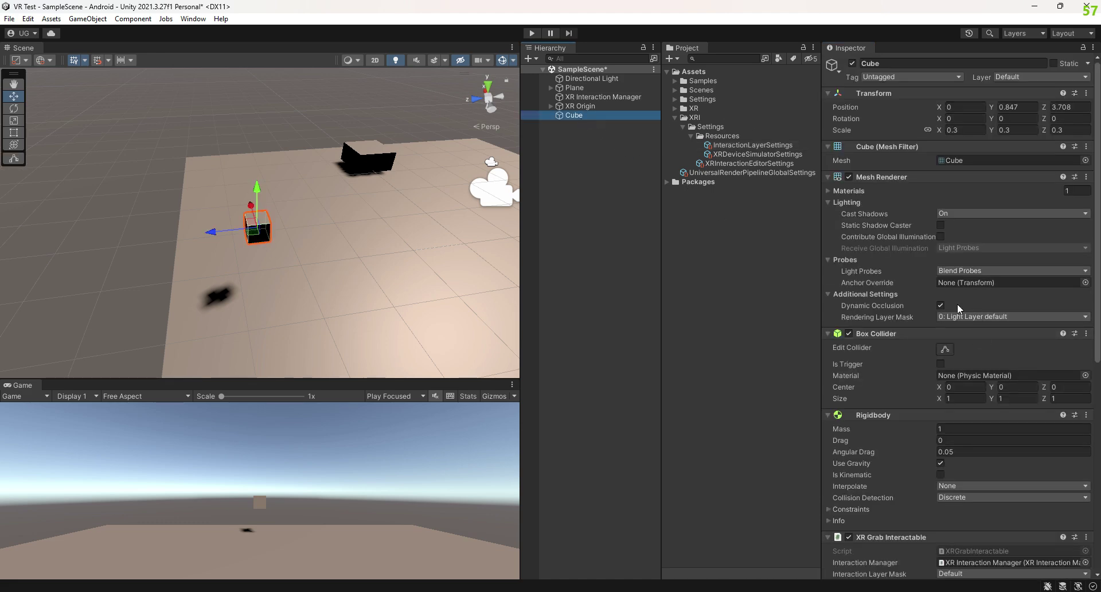
scroll(958, 303, down, 5)
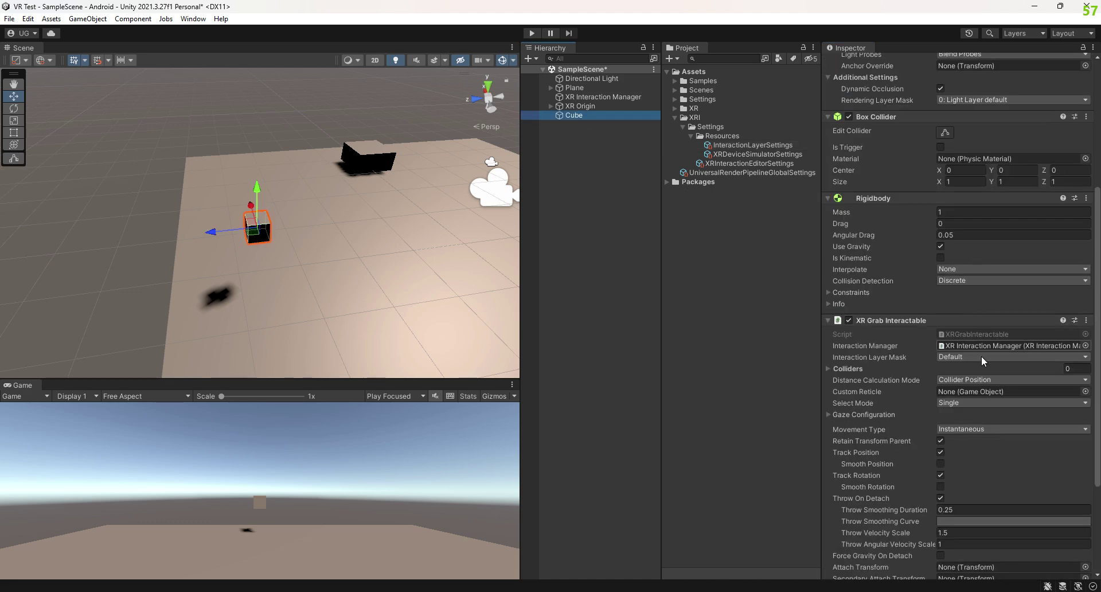
click(966, 356)
click(970, 369)
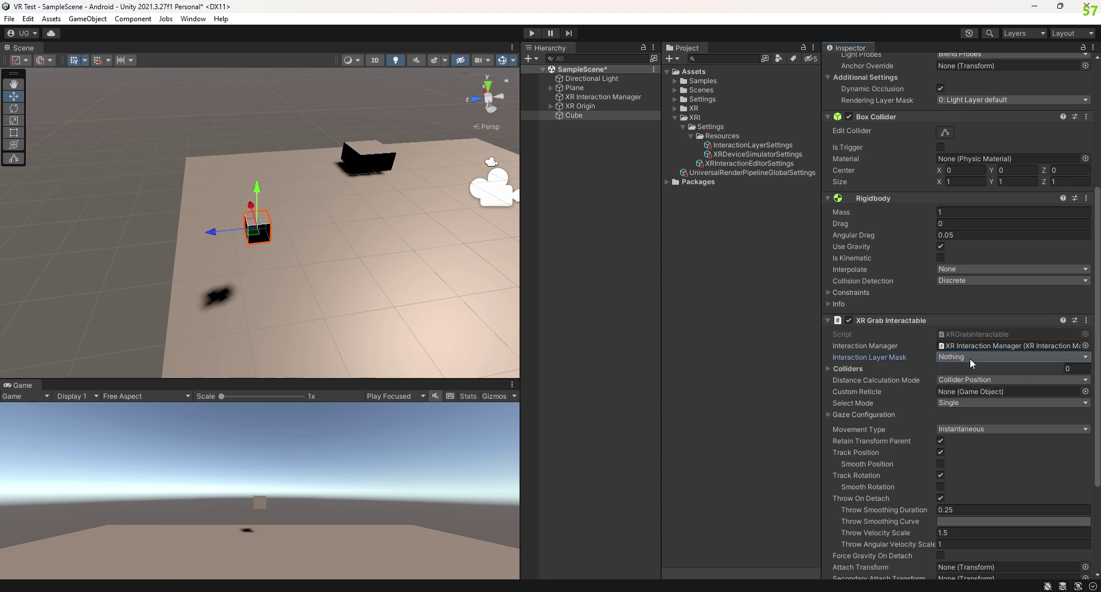
click(976, 412)
scroll(952, 408, down, 1)
scroll(953, 409, down, 3)
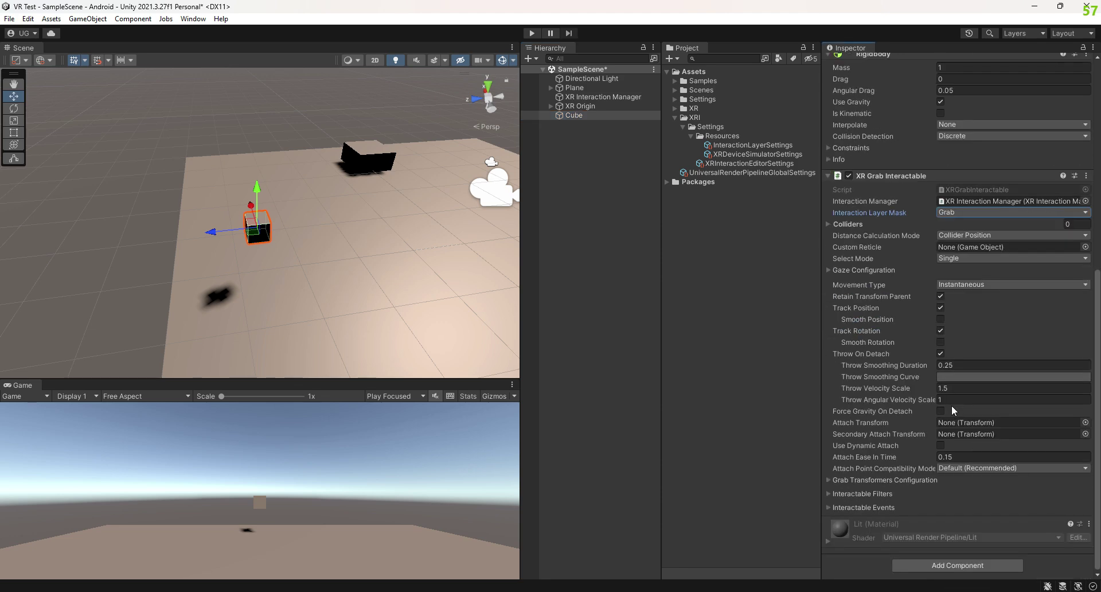
- Duplicate the cube with Ctrl+D several times and drag the copies apart across the floor
click(611, 147)
click(572, 115)
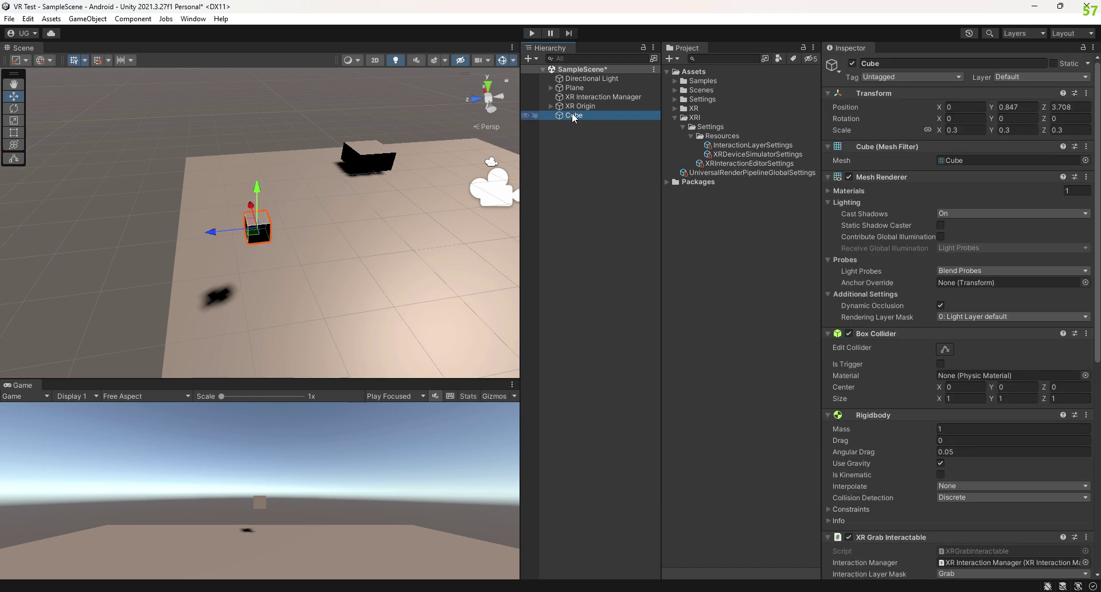
mouse_move(283, 223)
alt+mouse_down()
mouse_move(279, 165)
mouse_move(312, 278)
mouse_move(287, 179)
mouse_move(356, 249)
mouse_move(373, 178)
alt+mouse_up()
key(ctrl+d)
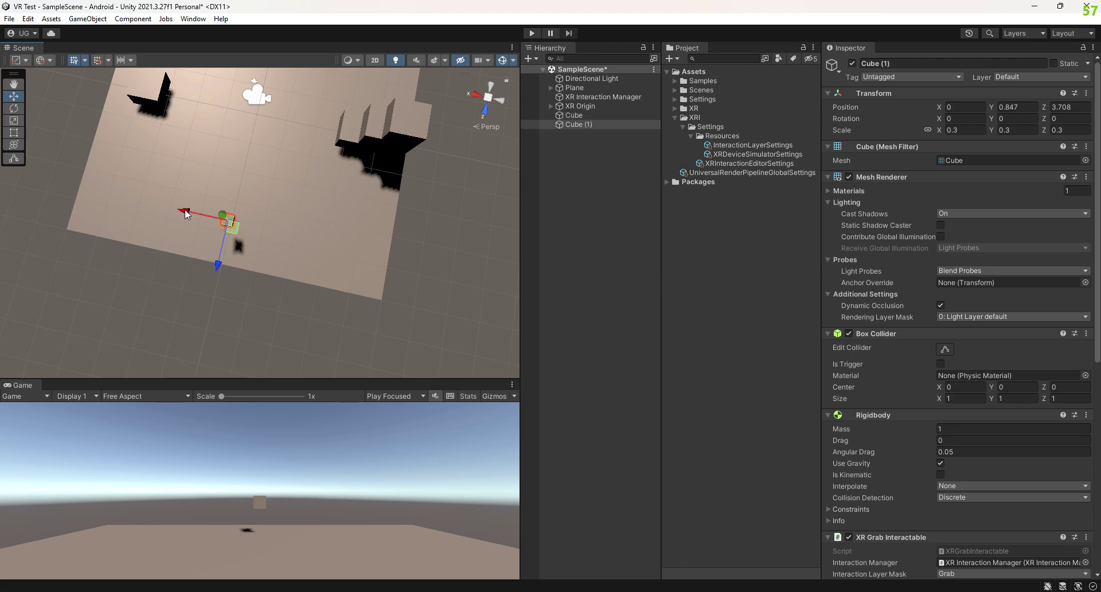
mouse_move(185, 214)
mouse_down()
mouse_move(105, 196)
mouse_move(130, 195)
mouse_move(133, 176)
mouse_move(275, 191)
mouse_up()
key(ctrl+d)
key(ctrl+d)
key(ctrl+d)
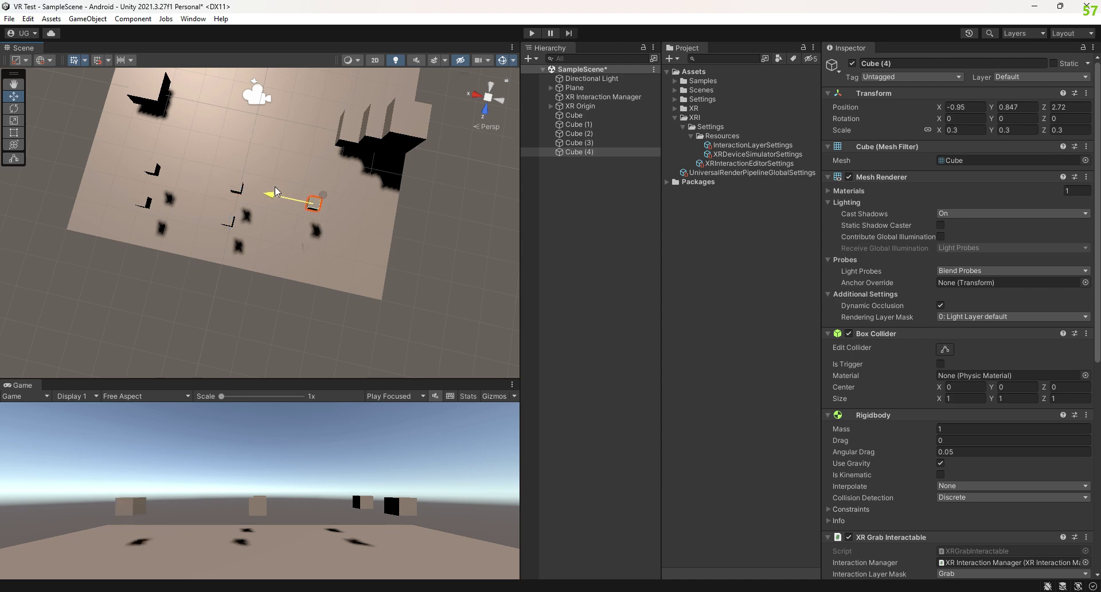
key(ctrl+d)
drag(313, 221, 308, 290)
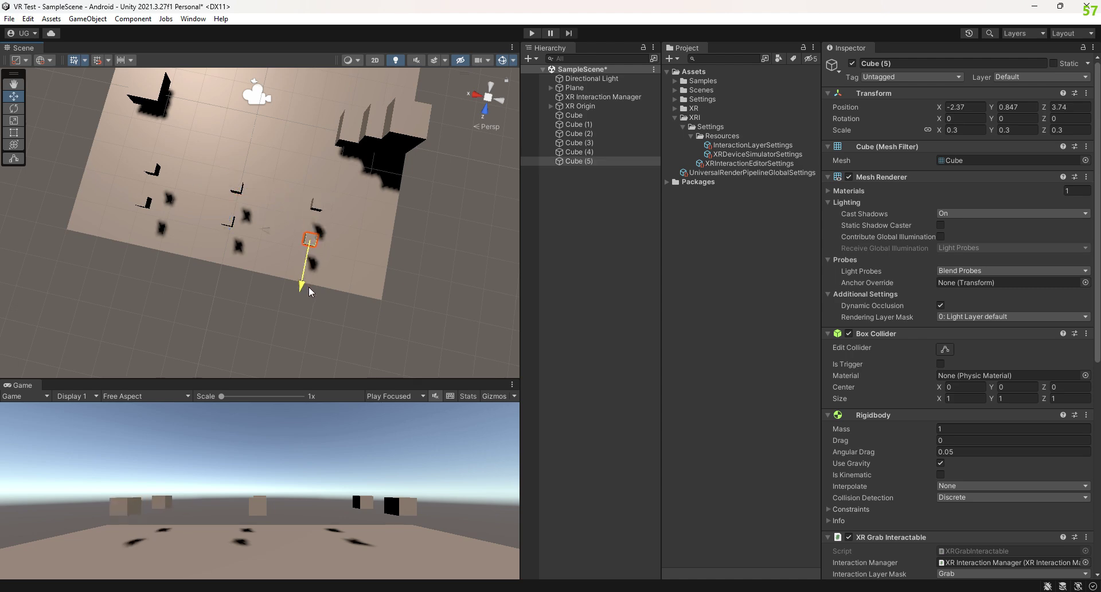
- Expand and frame the XR Origin, then select its LeftHand Controller
click(591, 118)
click(578, 105)
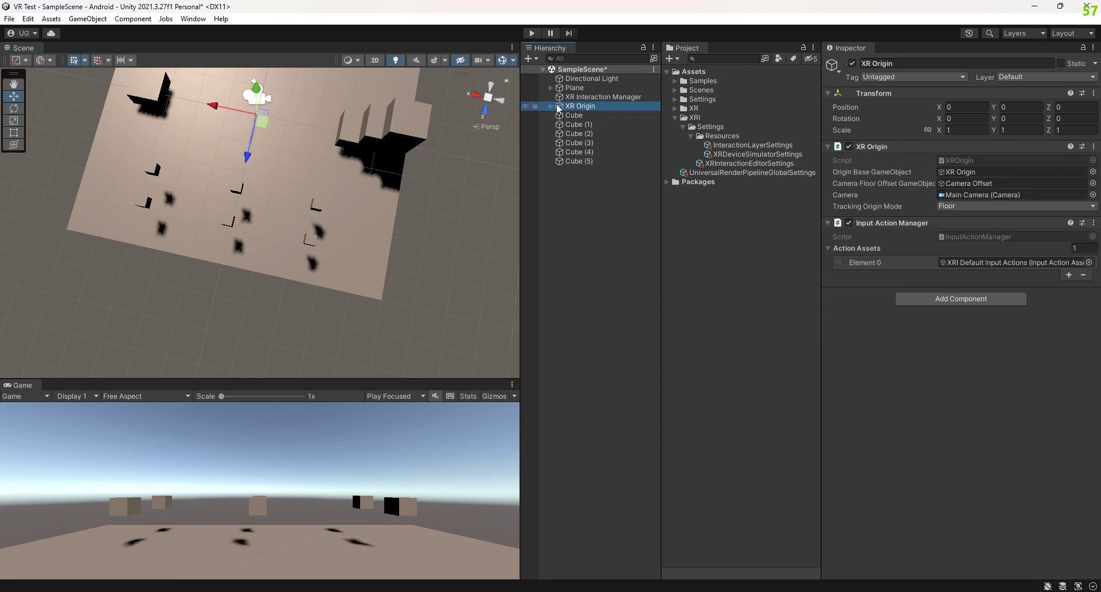
click(551, 106)
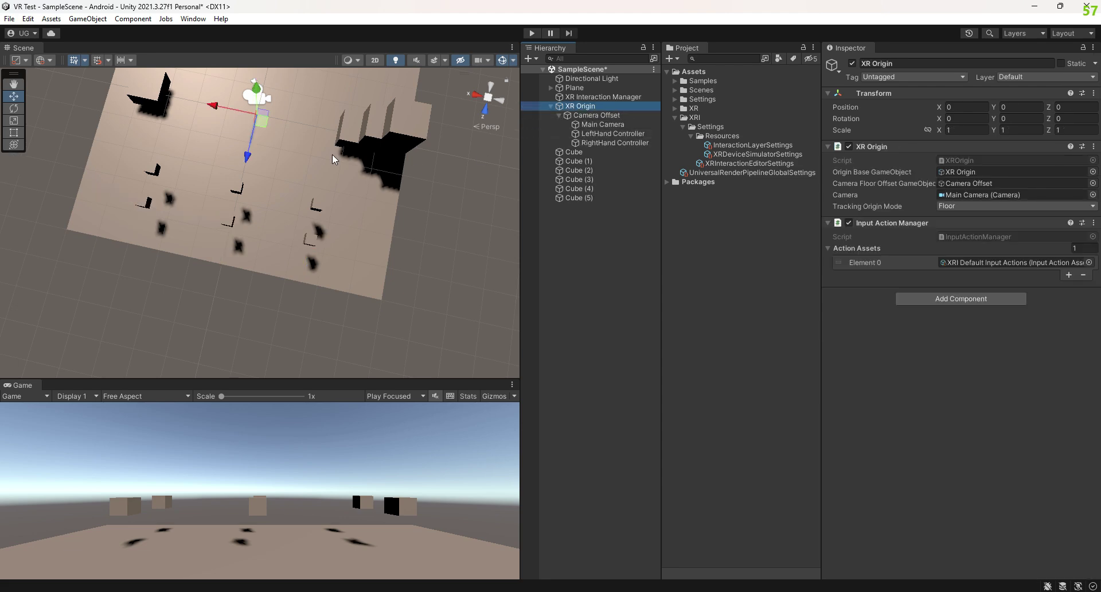
key(f)
key(f)
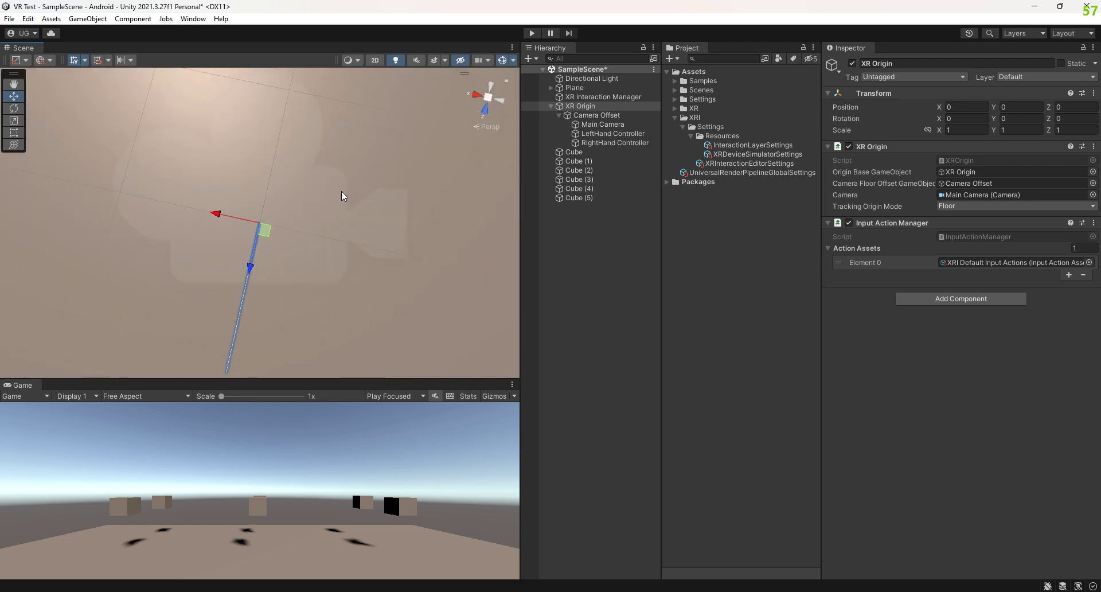
mouse_move(395, 150)
alt+mouse_down()
mouse_move(202, 84)
mouse_move(344, 249)
mouse_move(357, 243)
alt+mouse_up()
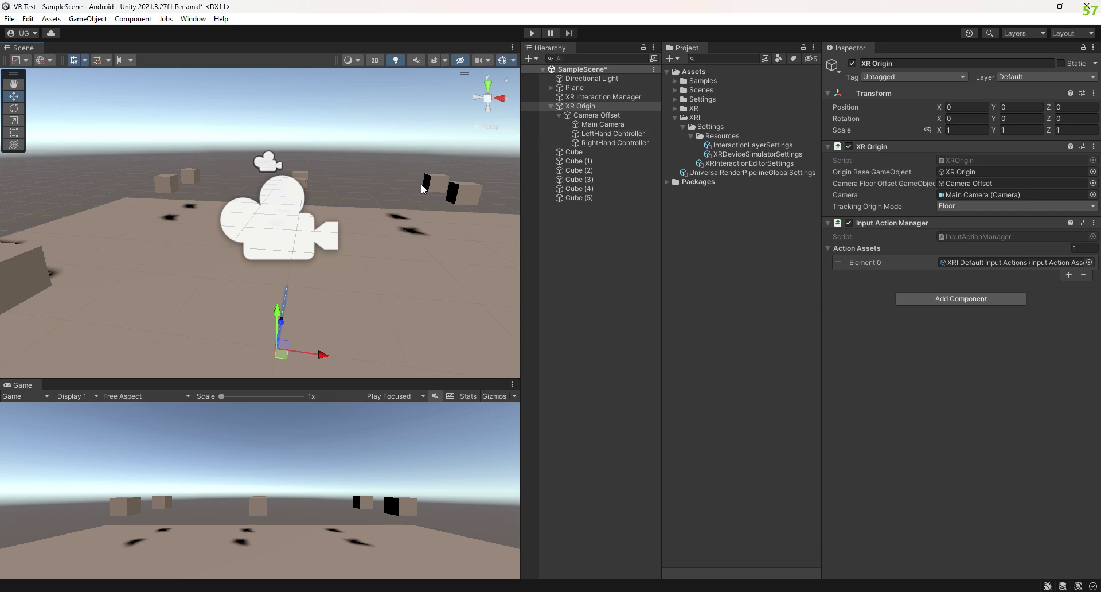
right_drag(423, 189, 515, 205)
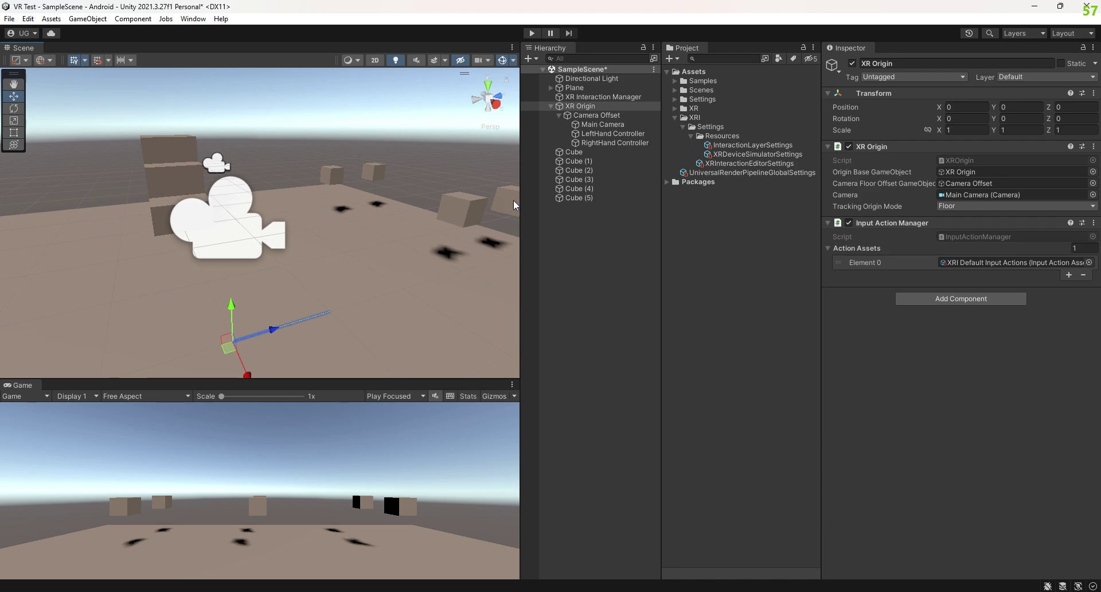
click(609, 133)
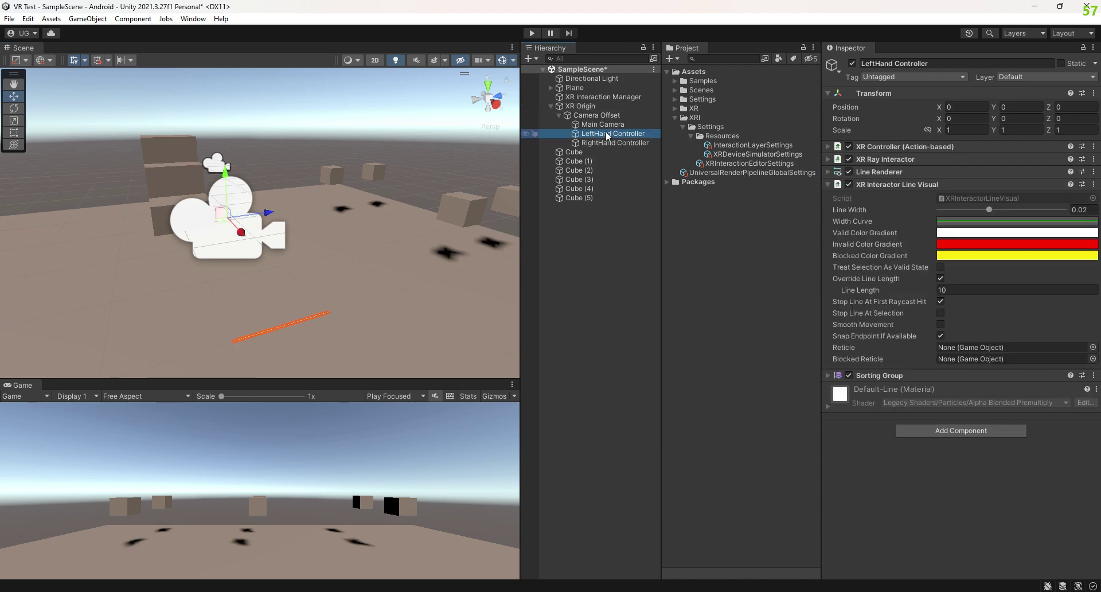
- Expand Samples > Starter Assets > Prefabs in the Project window to reveal the XR Origin pieces
click(675, 81)
click(682, 90)
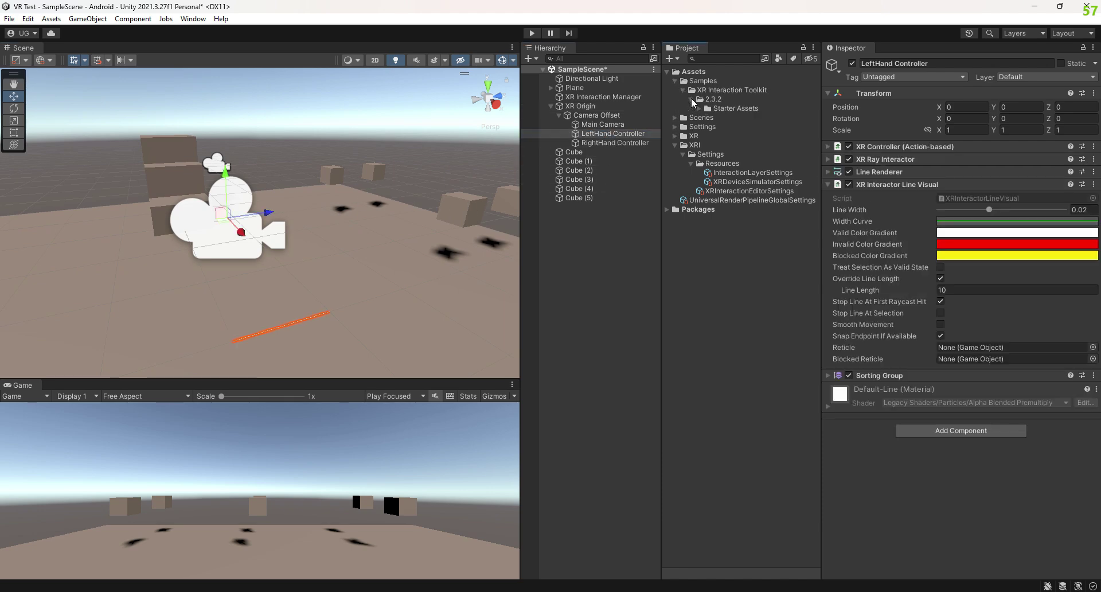
click(699, 108)
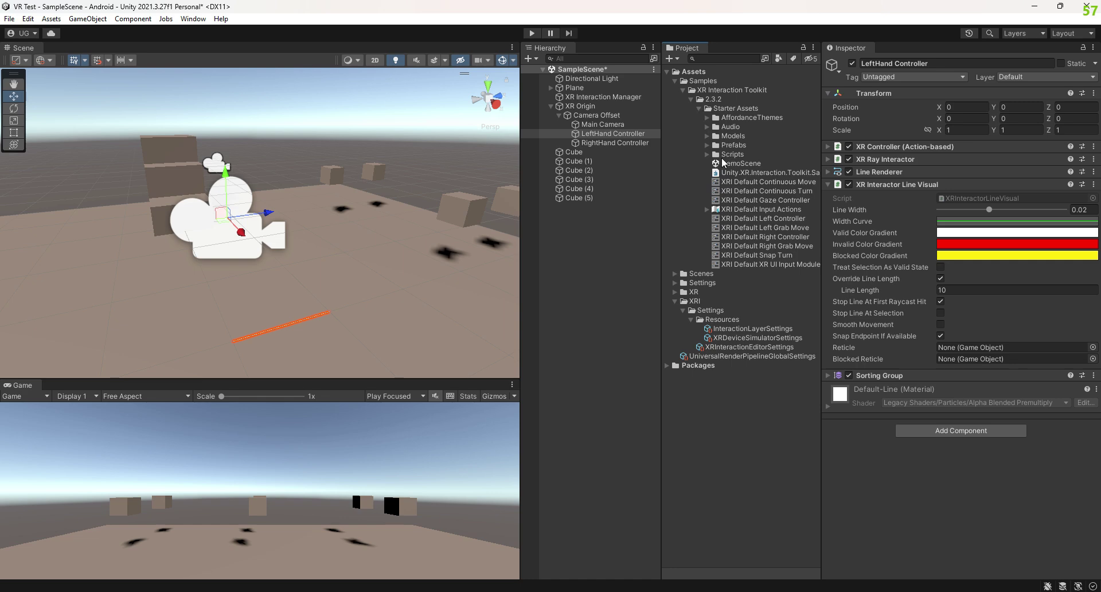
click(708, 145)
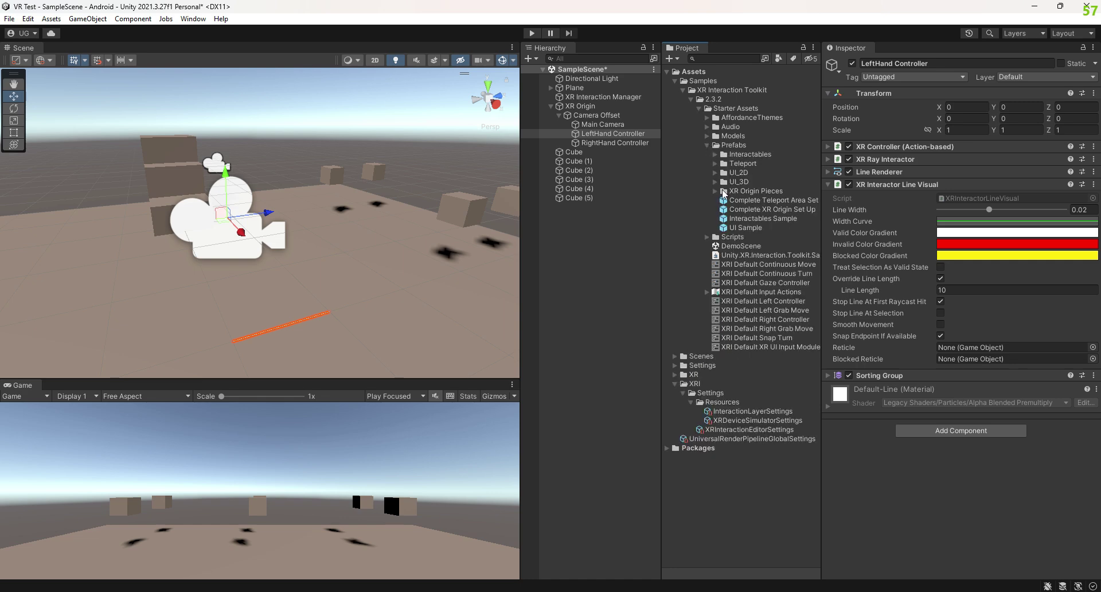
click(716, 191)
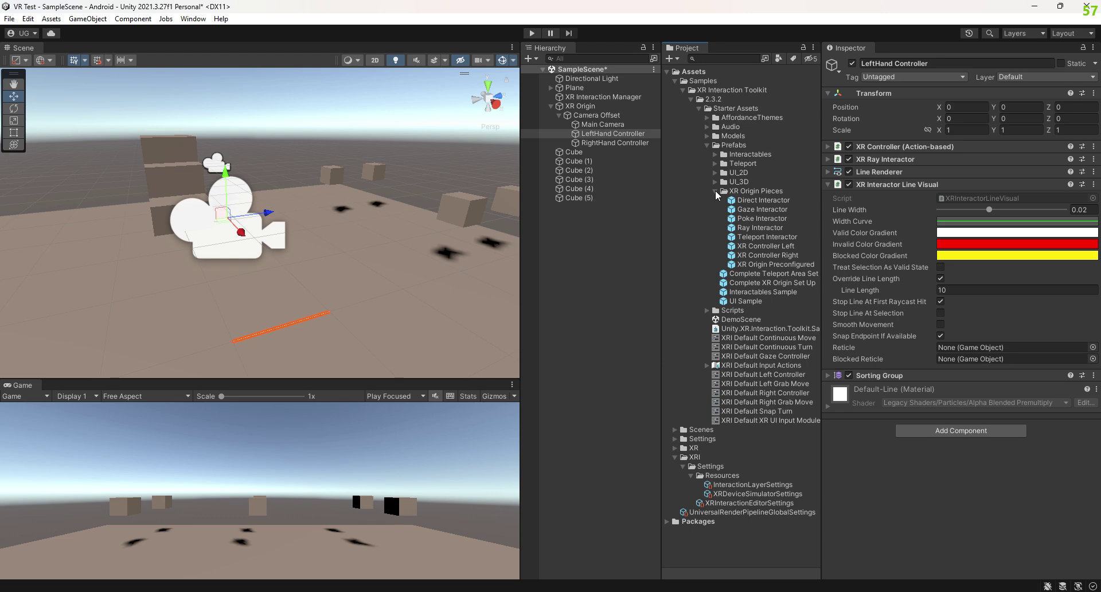
- Apply the XRI Default Left and Right Controller presets to the left and right XR Controllers
click(827, 146)
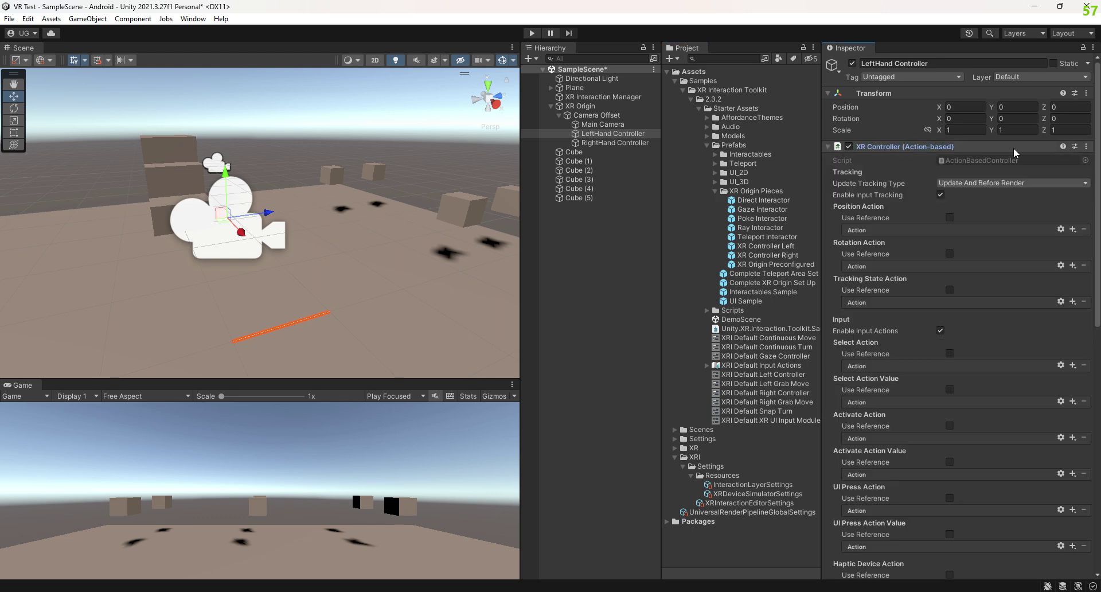
click(1074, 147)
click(1058, 185)
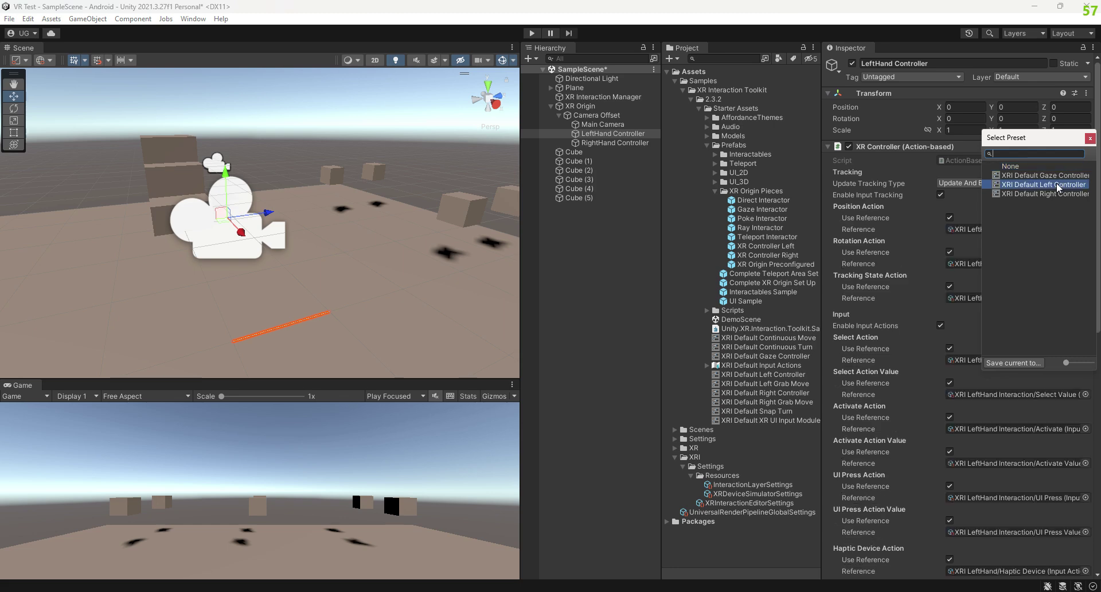
click(614, 142)
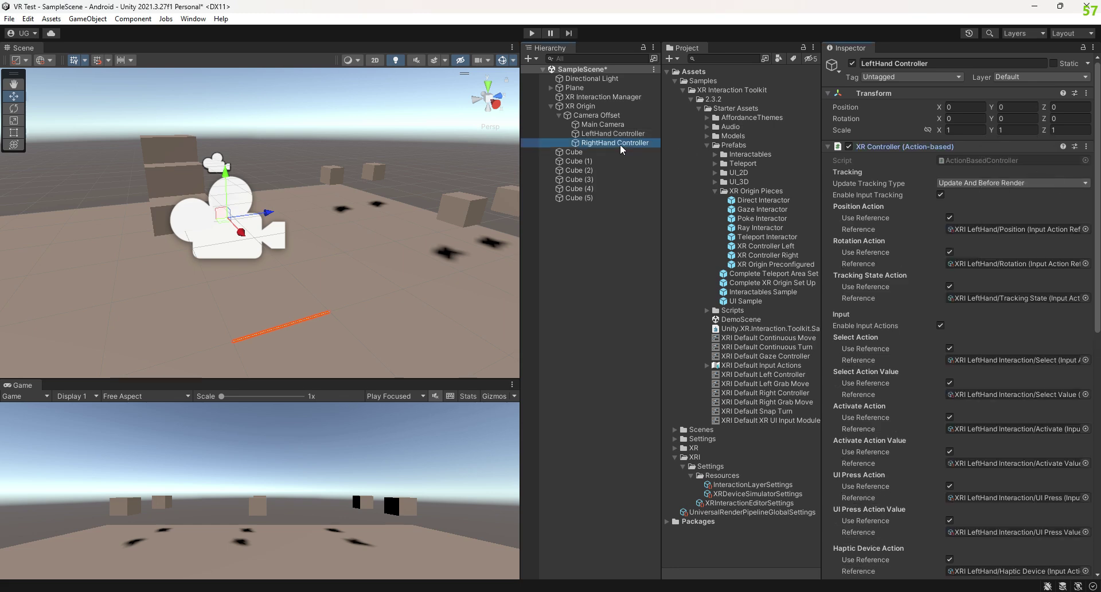
click(1073, 146)
double_click(1035, 195)
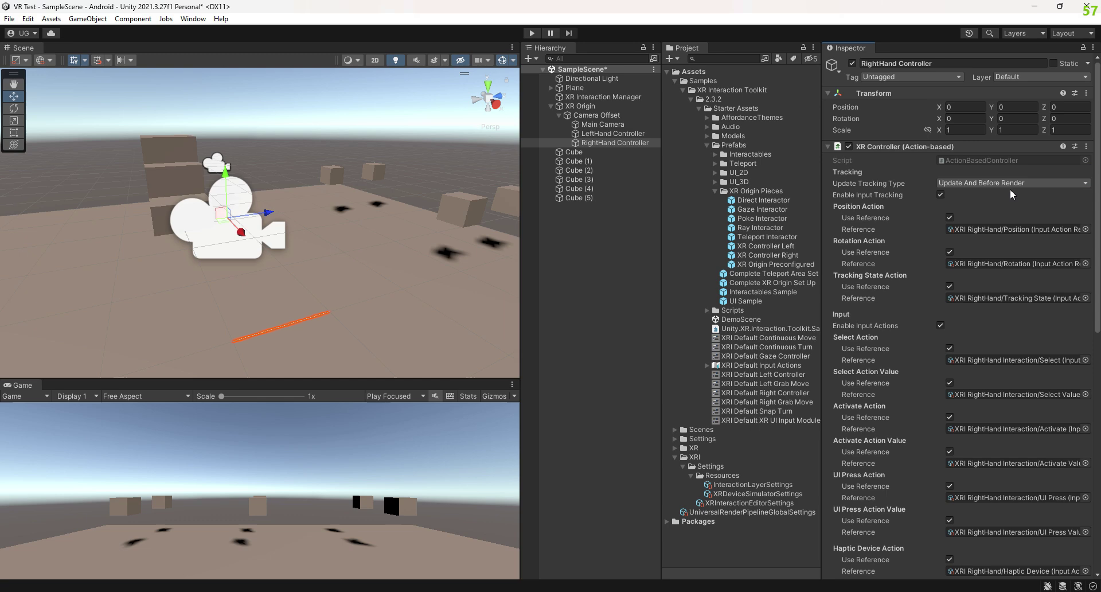
click(826, 147)
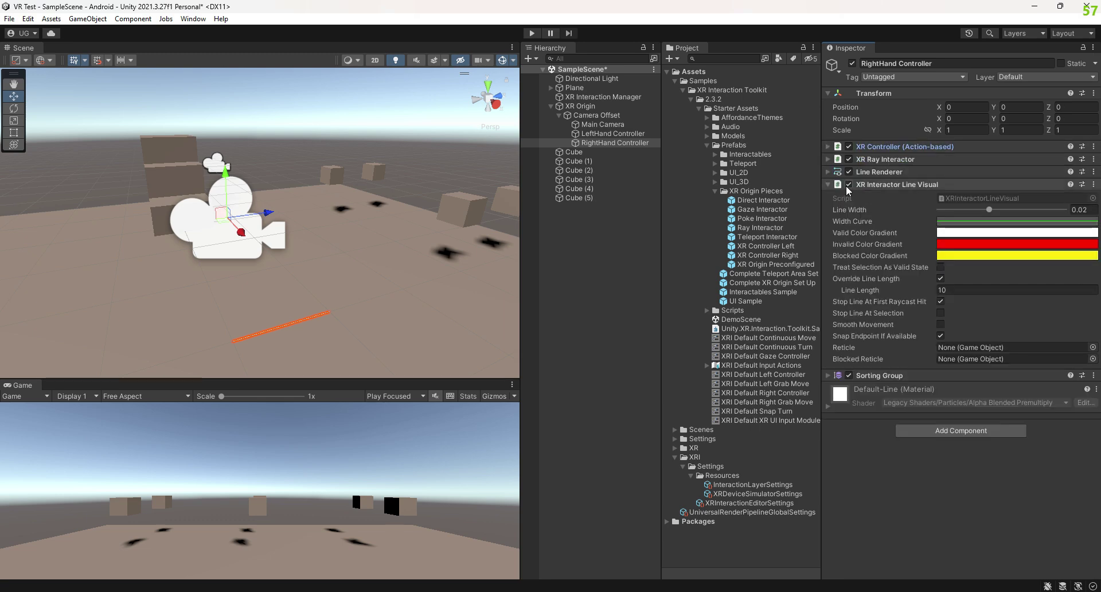
click(828, 184)
- Parent the XR Controller Left and Right models under the matching hand controllers at Z position 0
click(613, 135)
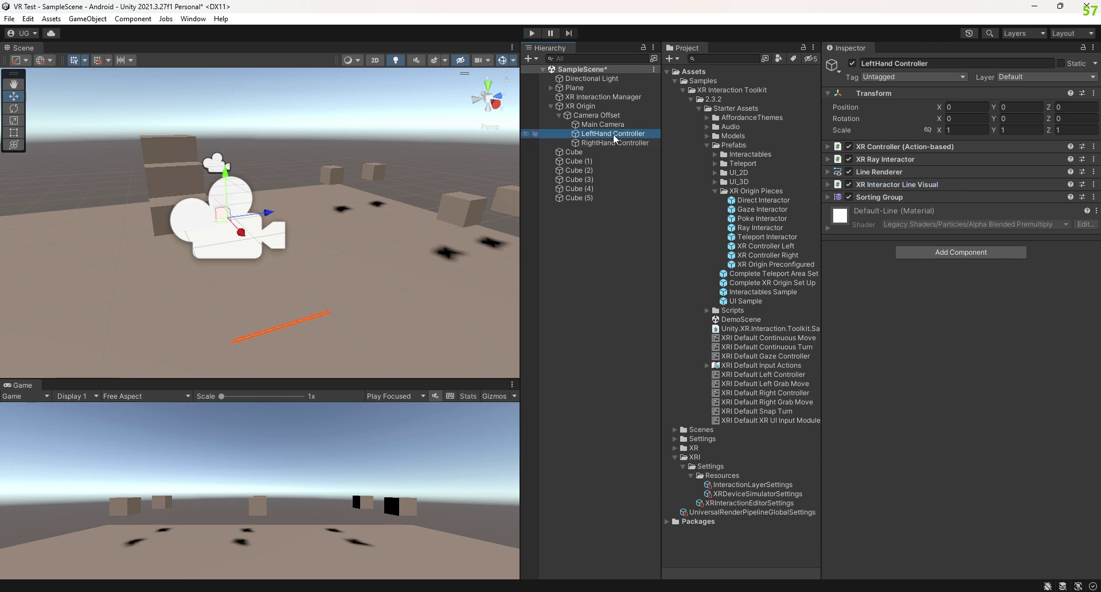
click(829, 157)
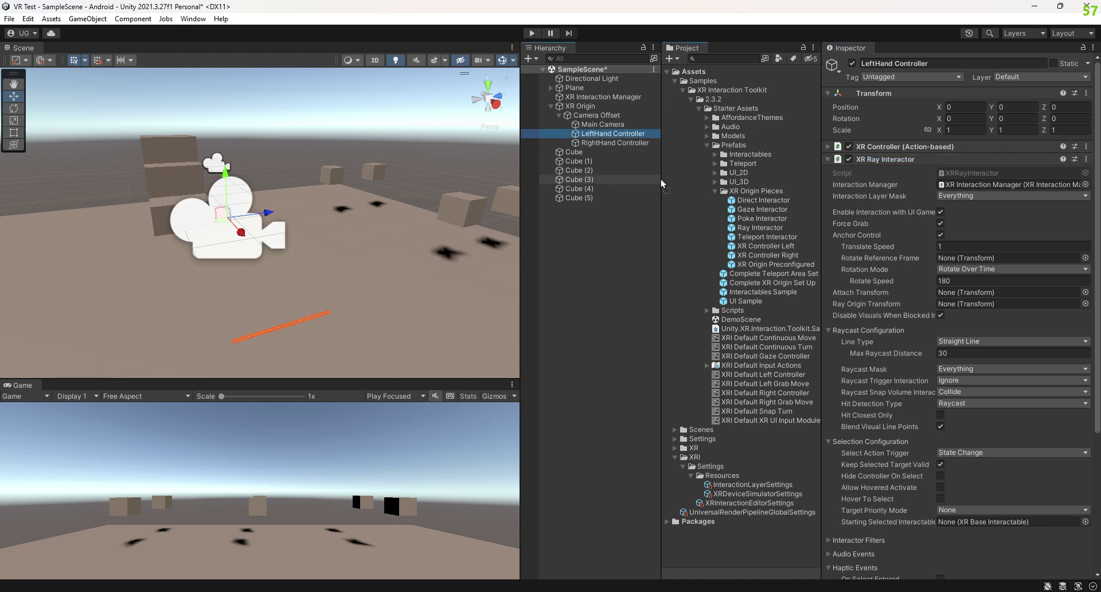
drag(780, 246, 635, 135)
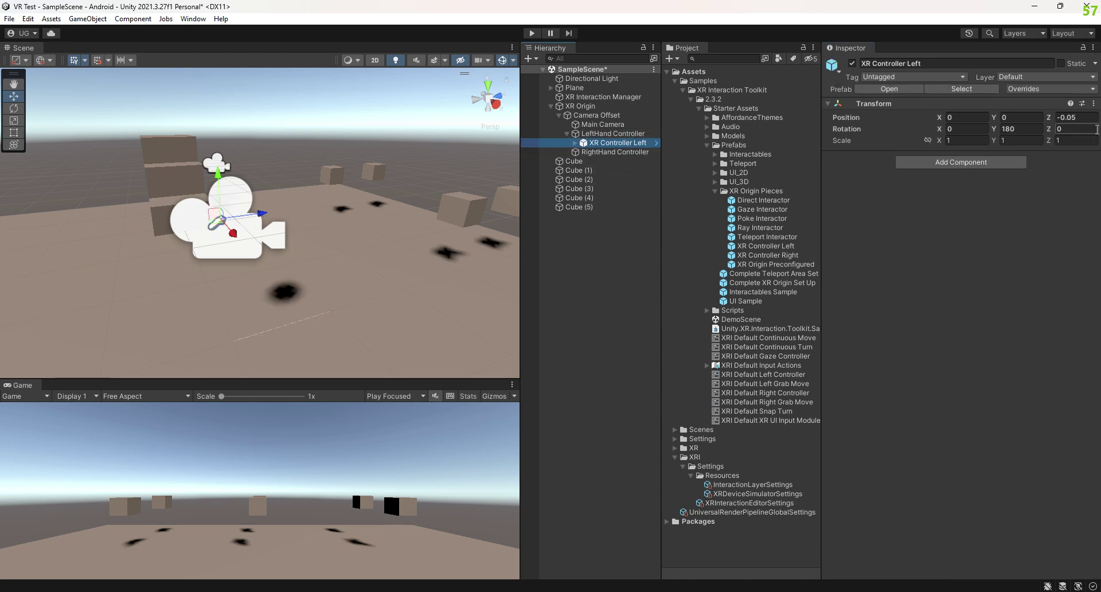
click(1093, 117)
text(0)
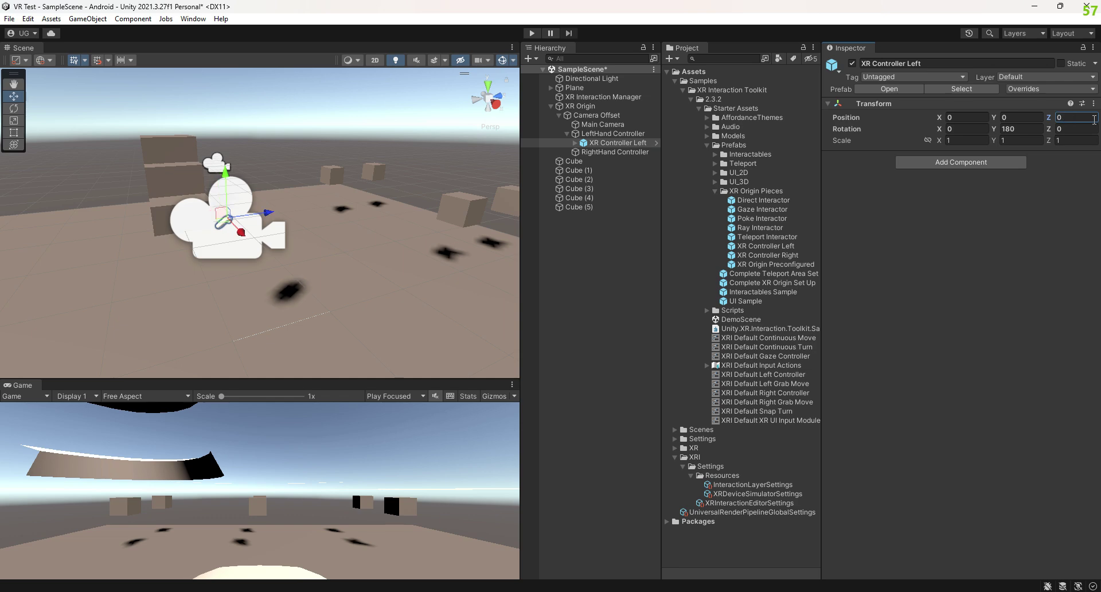
drag(780, 255, 628, 153)
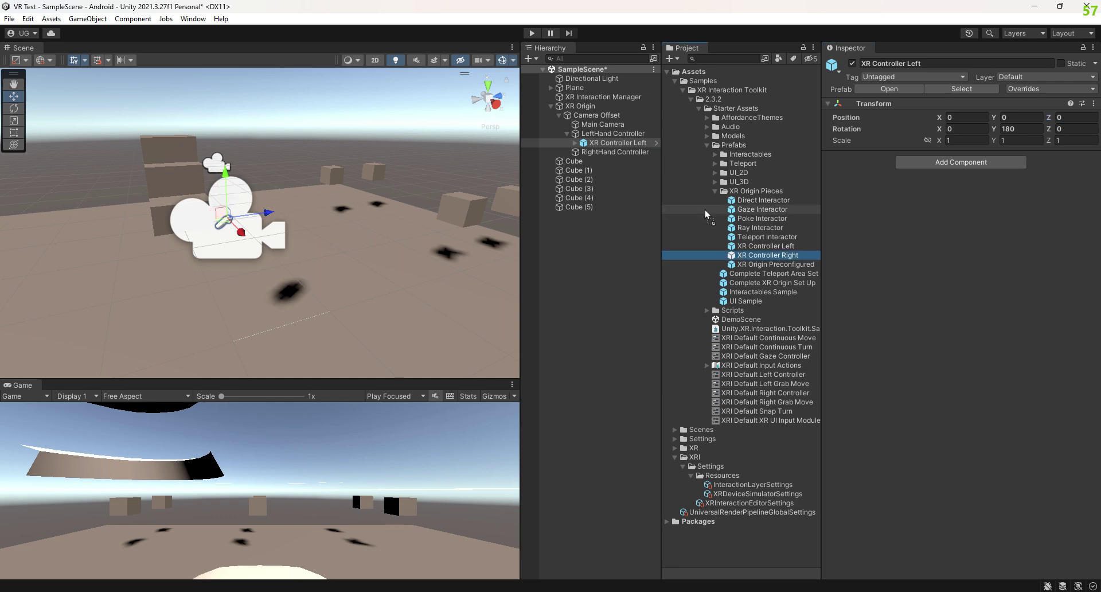
click(1080, 117)
- Enter the right model's Z of 0, then restrict both controllers' ray interactors to the Grab layer
text(0)
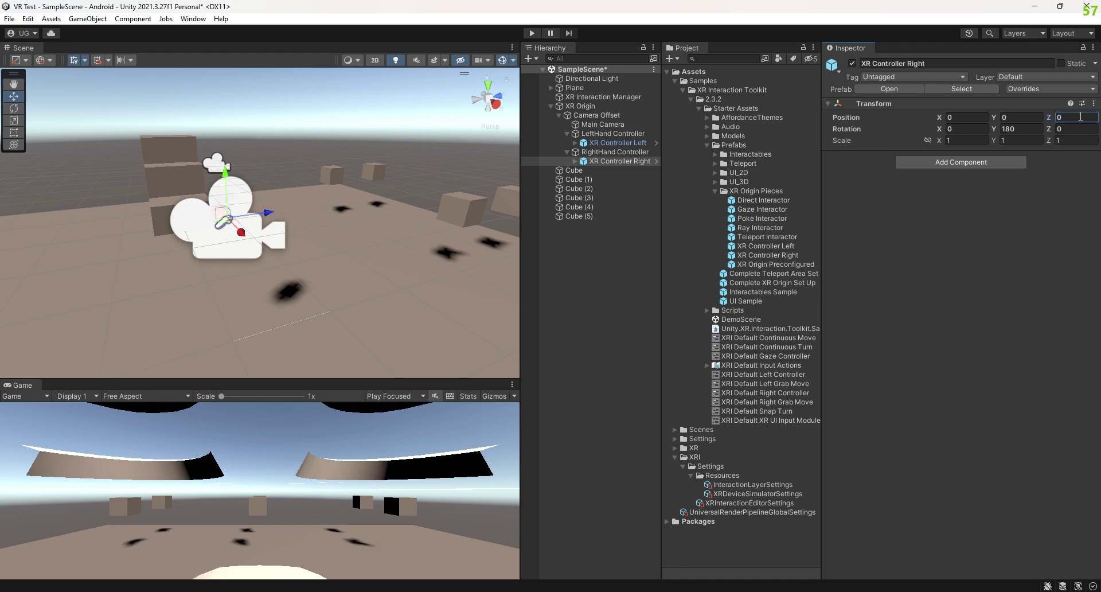
click(621, 135)
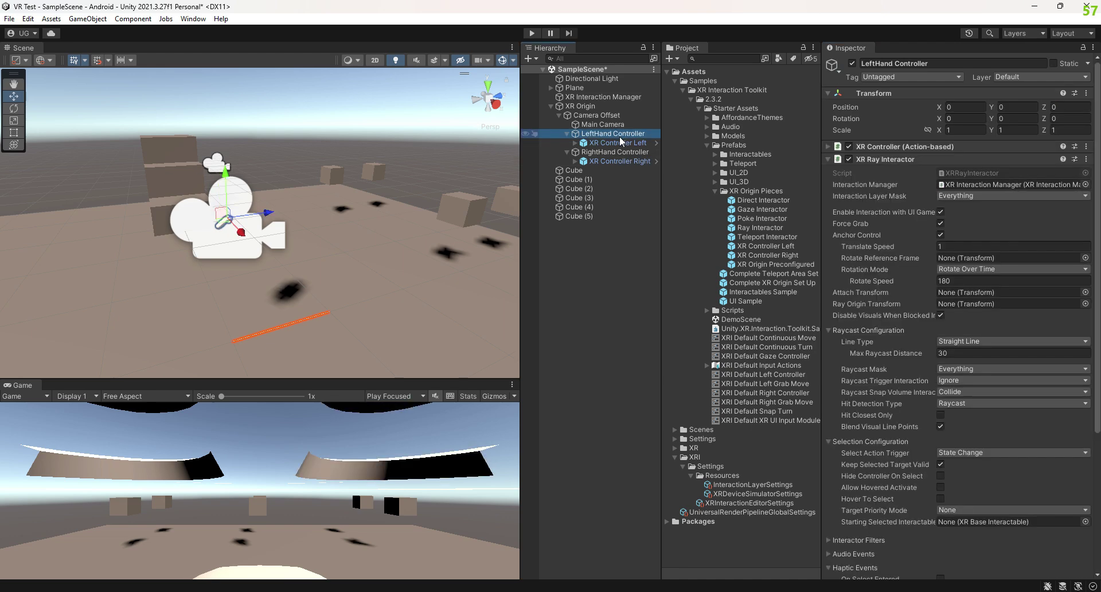
ctrl+click(630, 151)
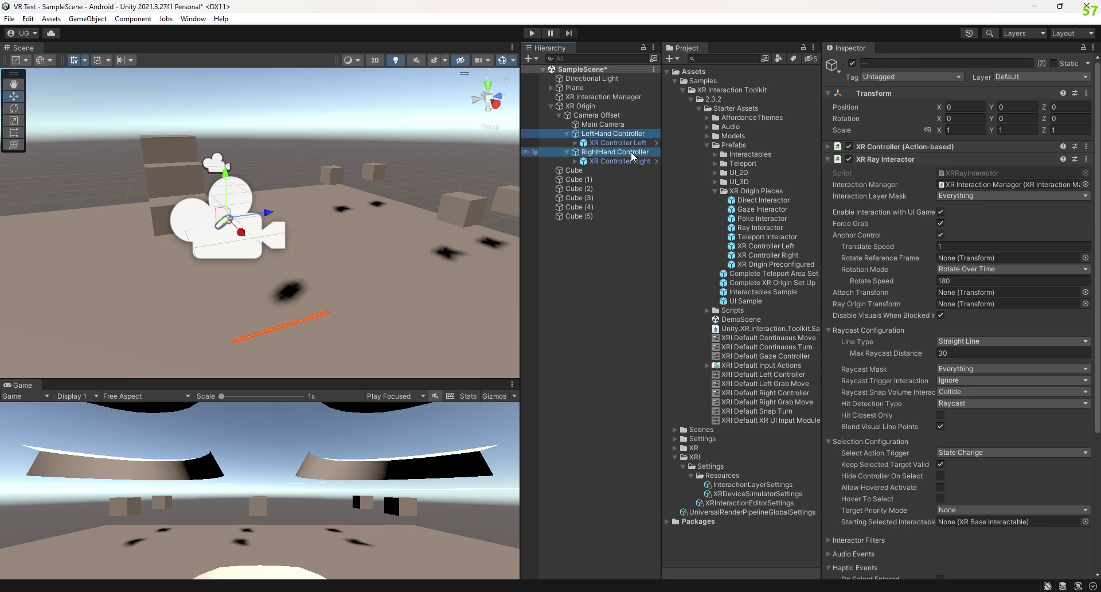
click(956, 197)
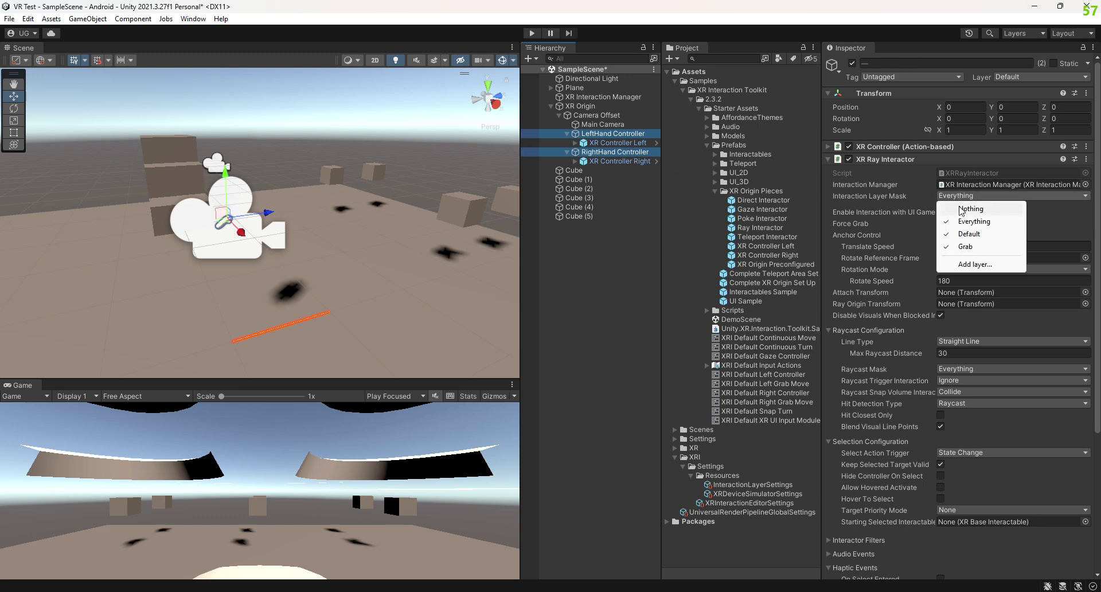
click(969, 208)
click(965, 246)
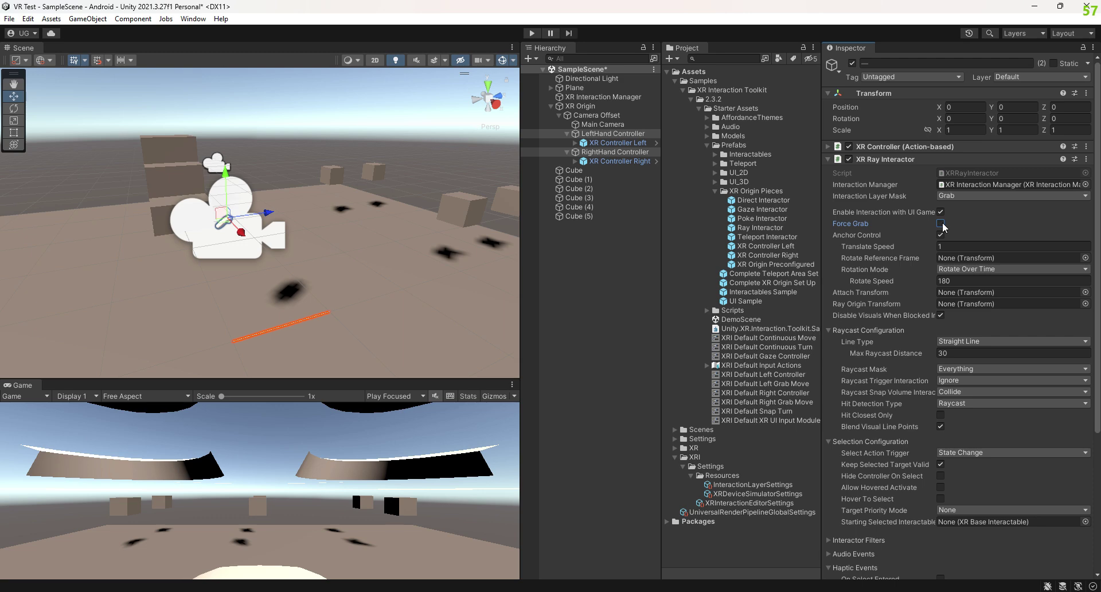
scroll(945, 272, down, 5)
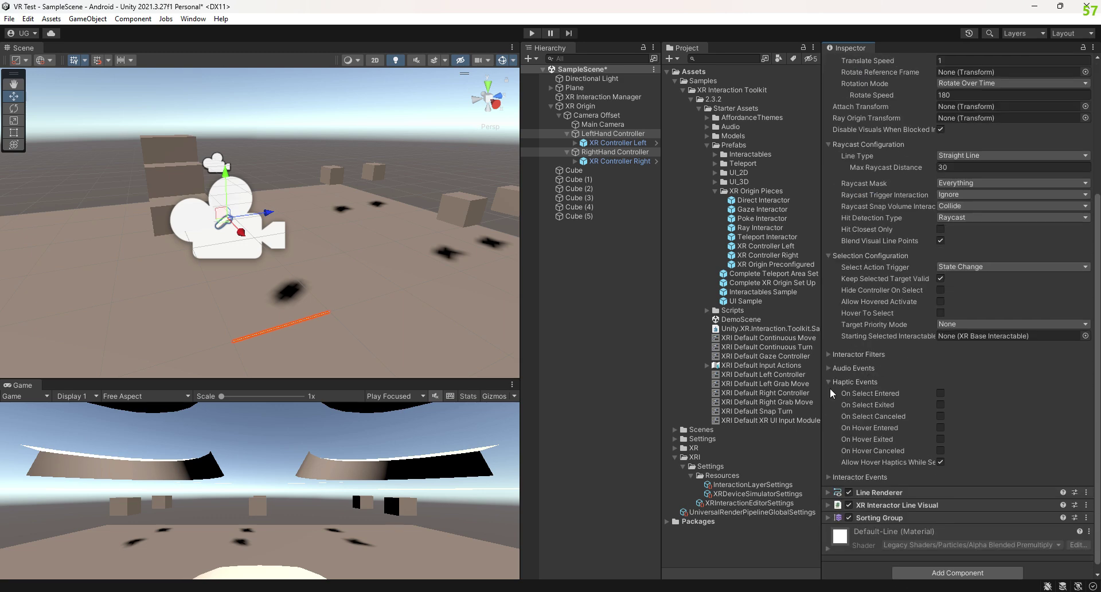
- Enable the On Select Entered haptic pulse with intensity 0.25 and duration 0.5
click(940, 393)
click(1076, 404)
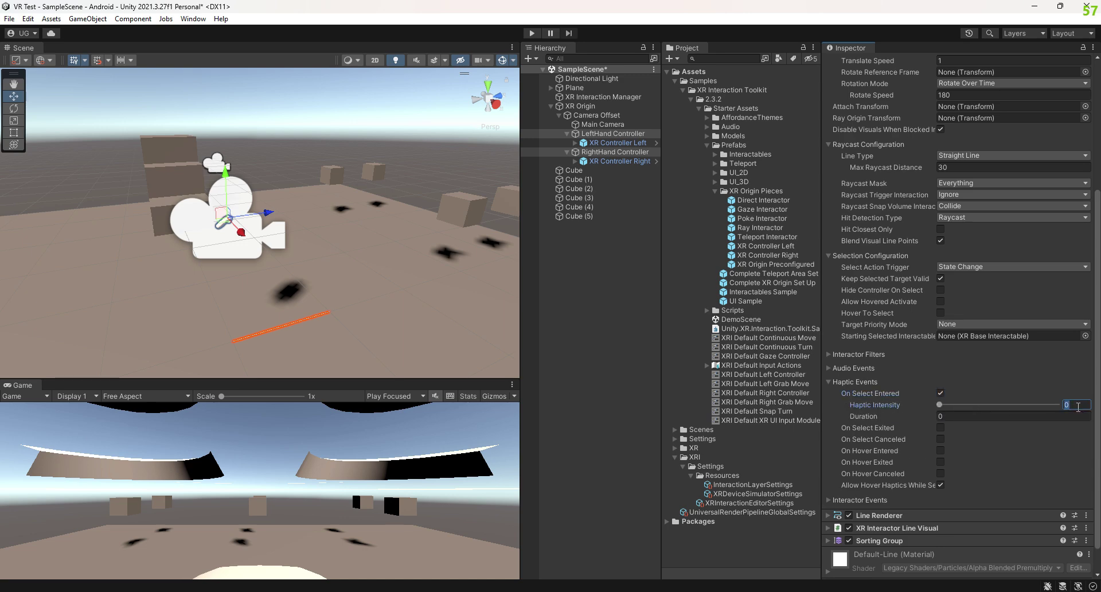
text(0.25)
click(1013, 418)
text(0.5)
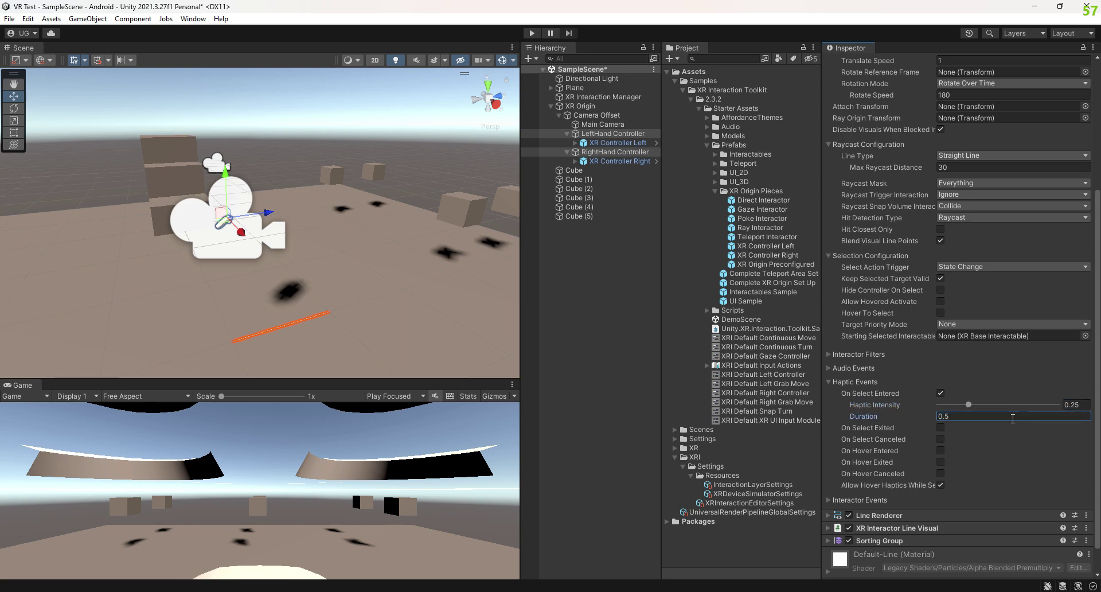
click(828, 381)
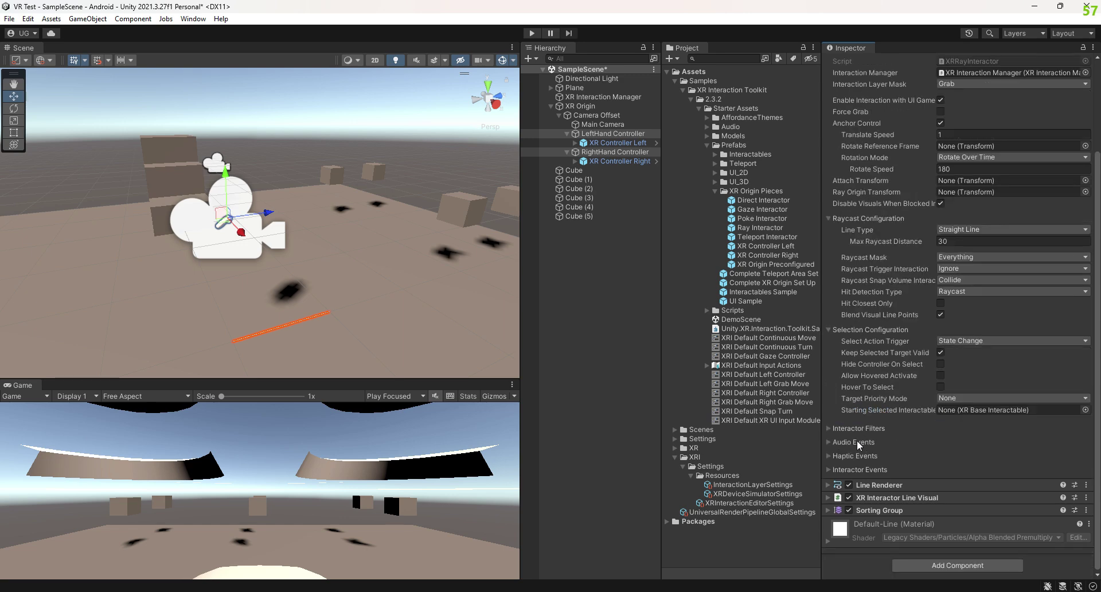
scroll(978, 377, up, 3)
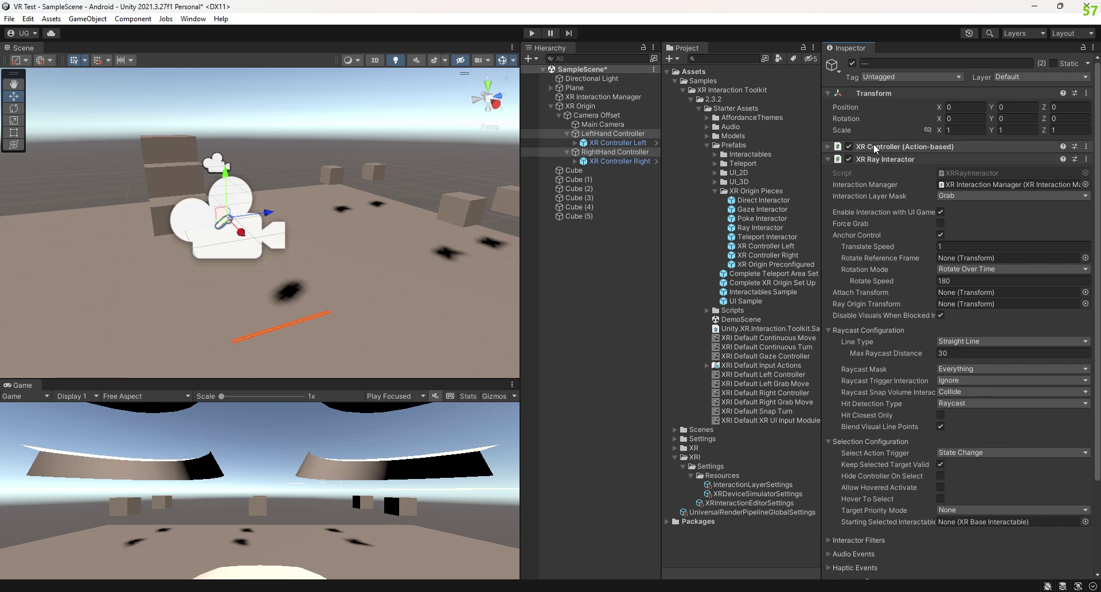
- Make the XR Interactor Line Visual's Valid Color Gradient solid green
click(828, 160)
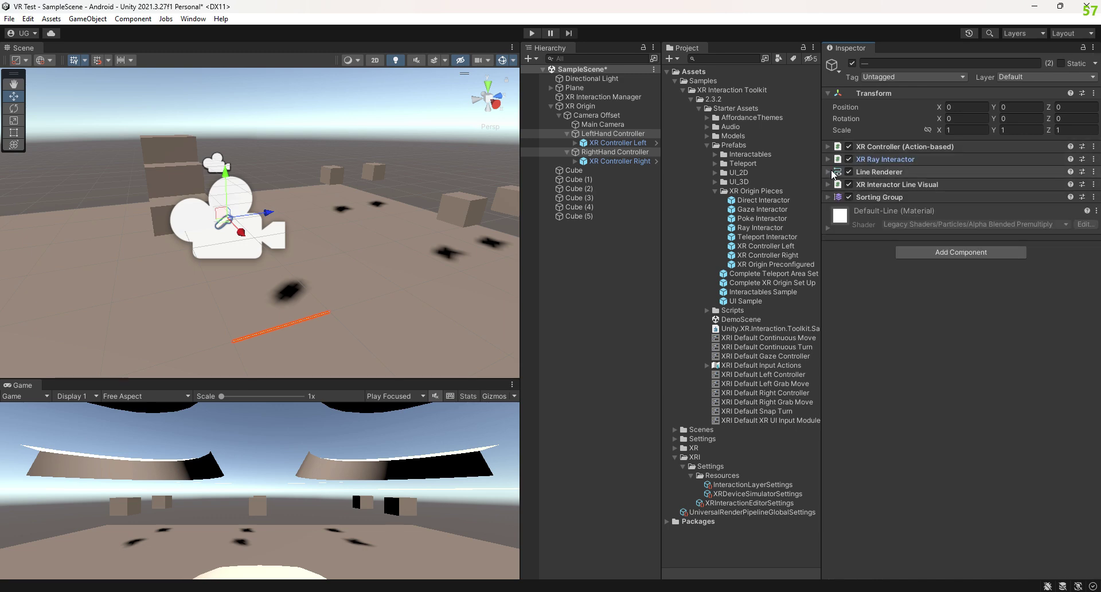
click(827, 184)
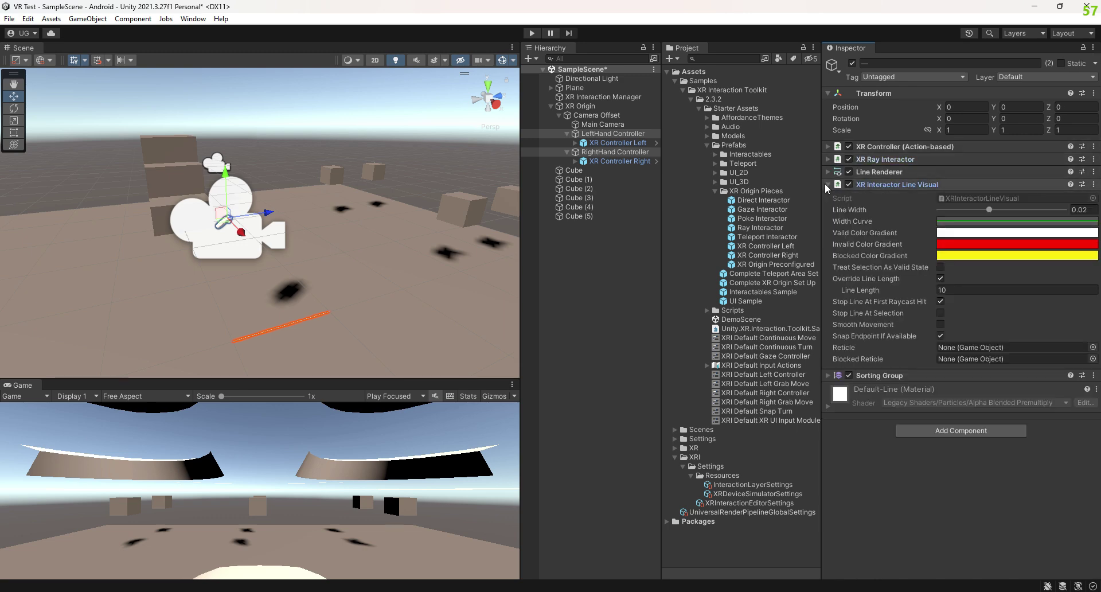
click(952, 237)
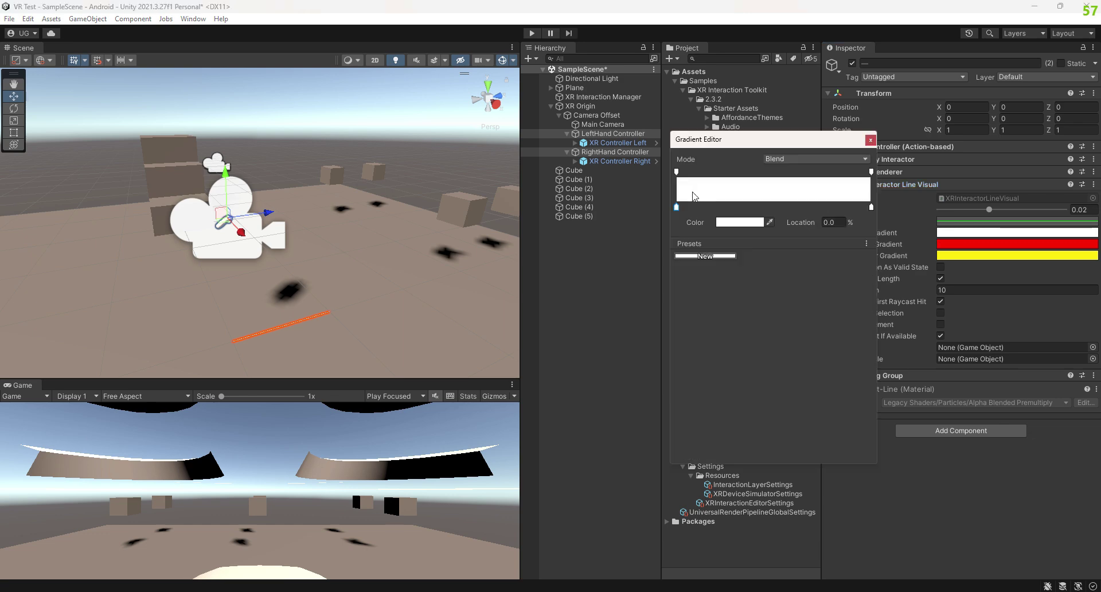
click(723, 223)
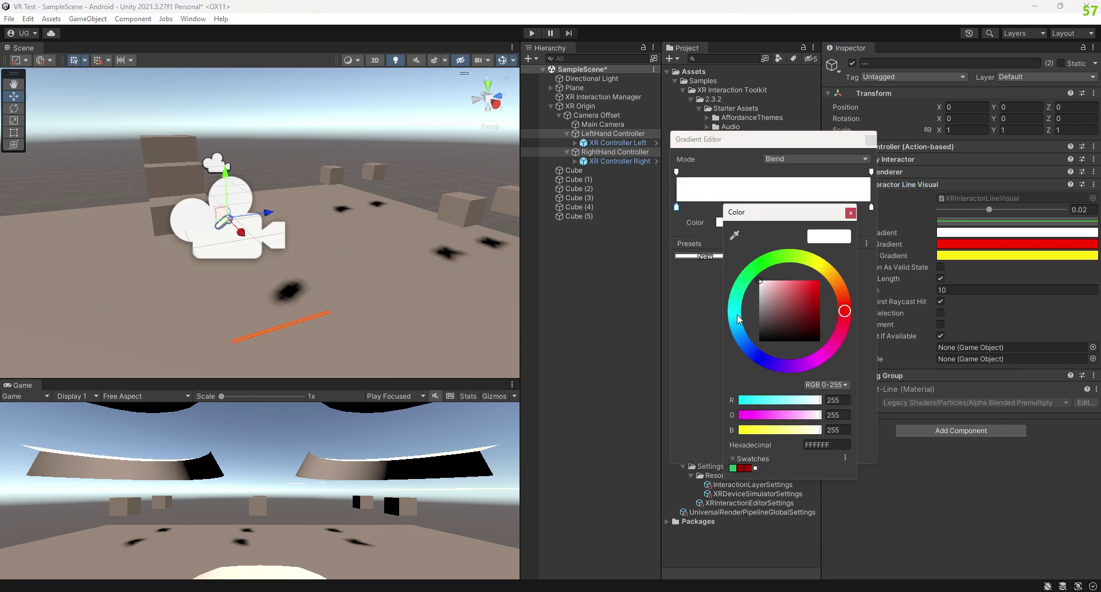
click(772, 261)
click(794, 287)
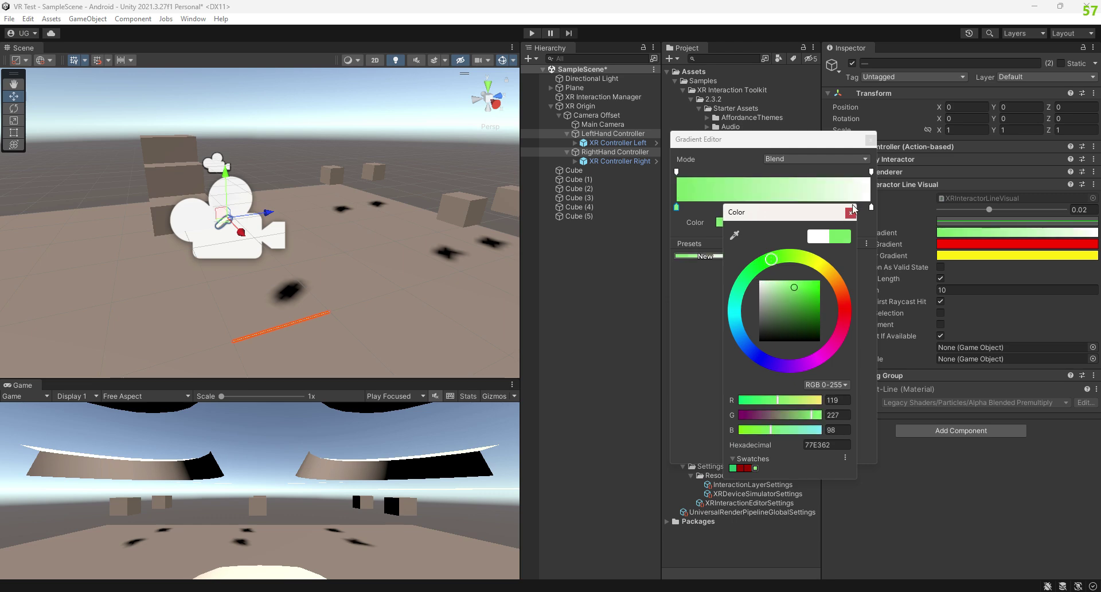
click(850, 212)
drag(677, 205, 880, 207)
click(871, 139)
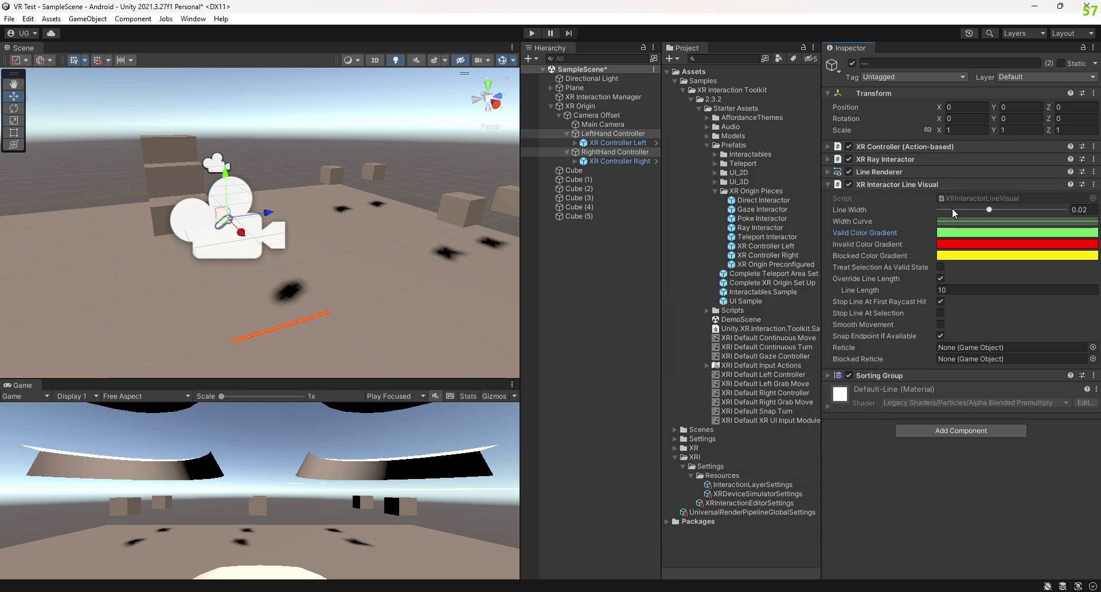
- Make the Invalid Color Gradient solid cyan
click(942, 246)
click(737, 222)
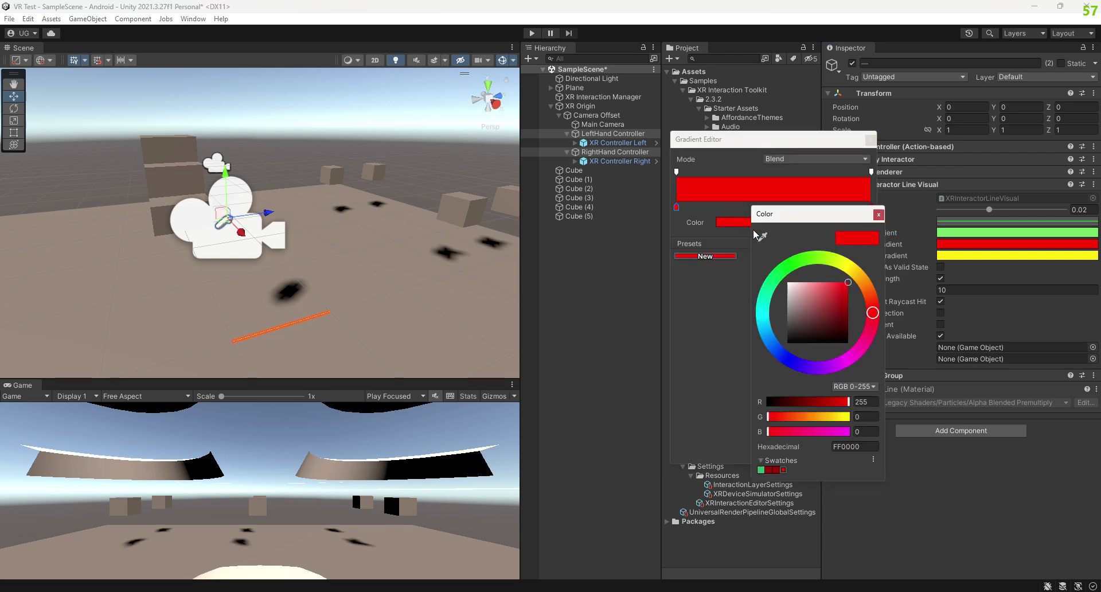
click(764, 314)
click(878, 215)
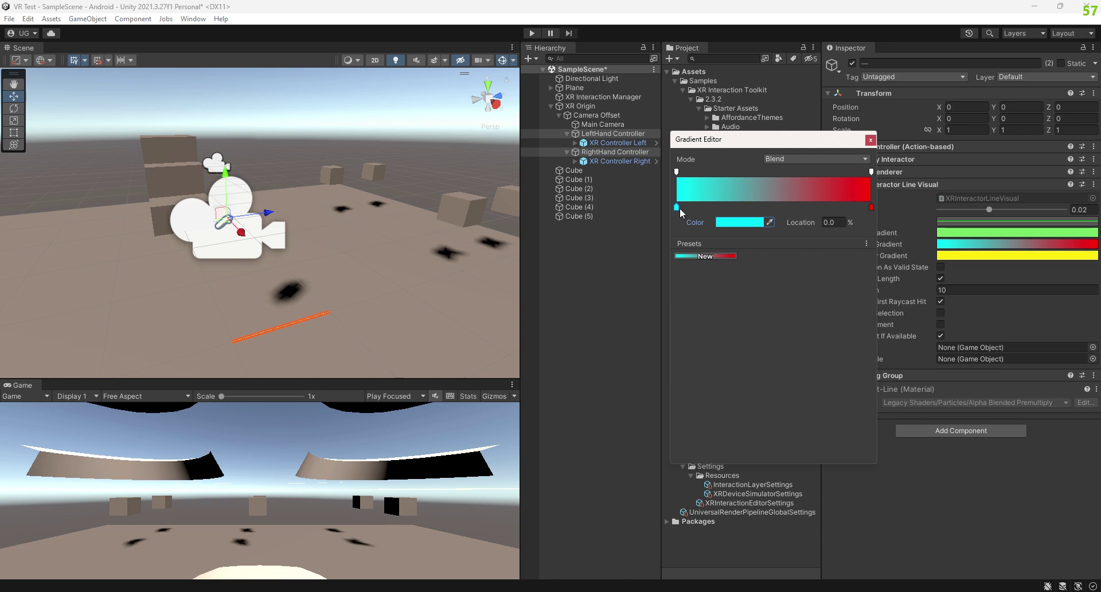
drag(678, 207, 953, 206)
click(870, 141)
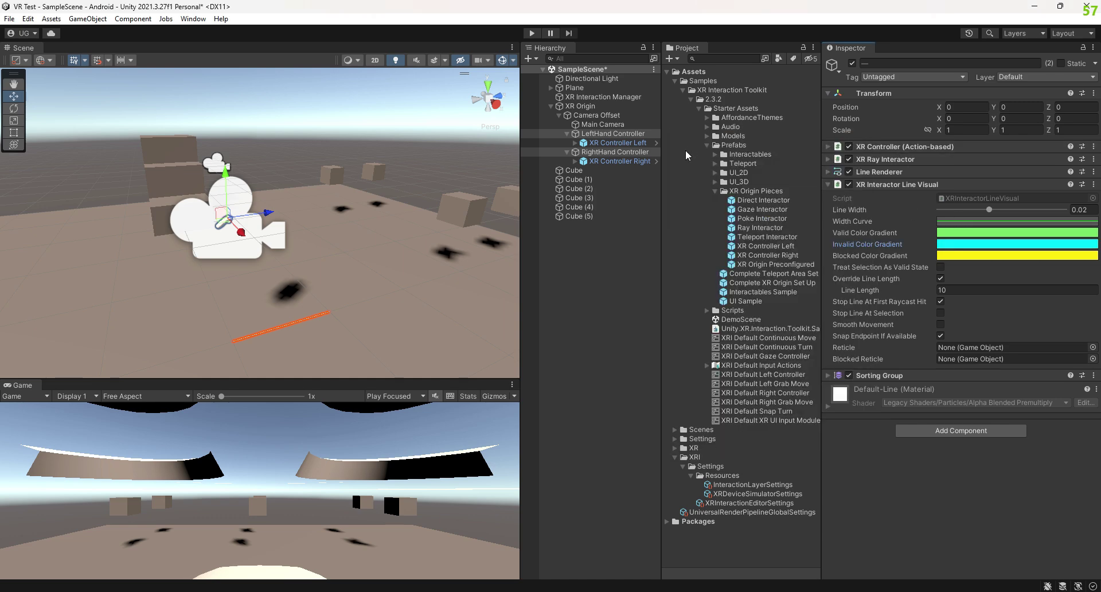
- Move both LeftHand and RightHand Controllers forward along Z to 0.507
click(567, 134)
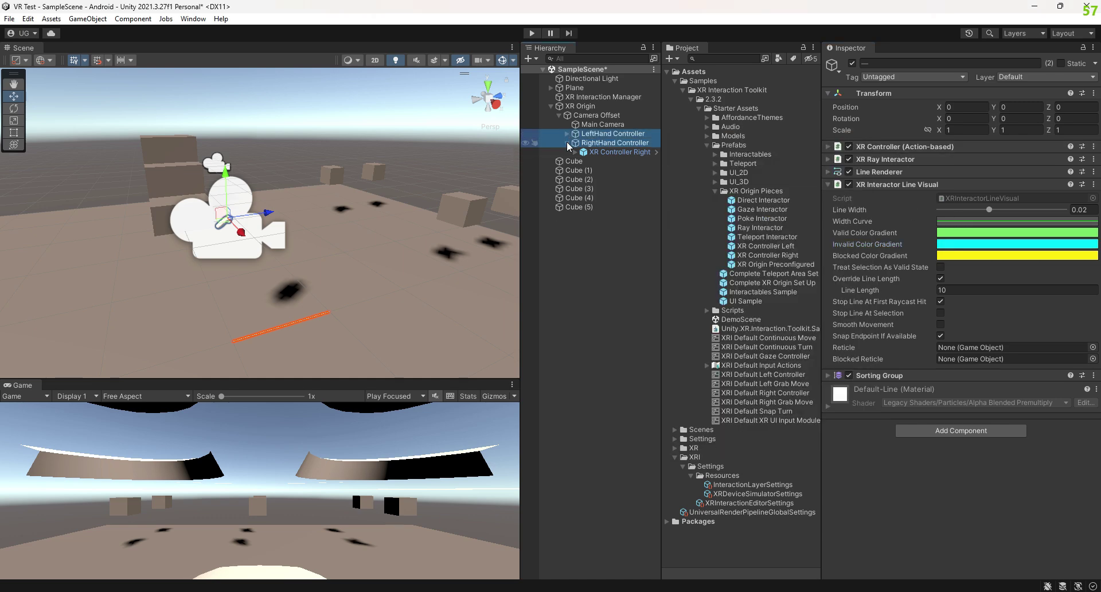
click(567, 142)
click(606, 125)
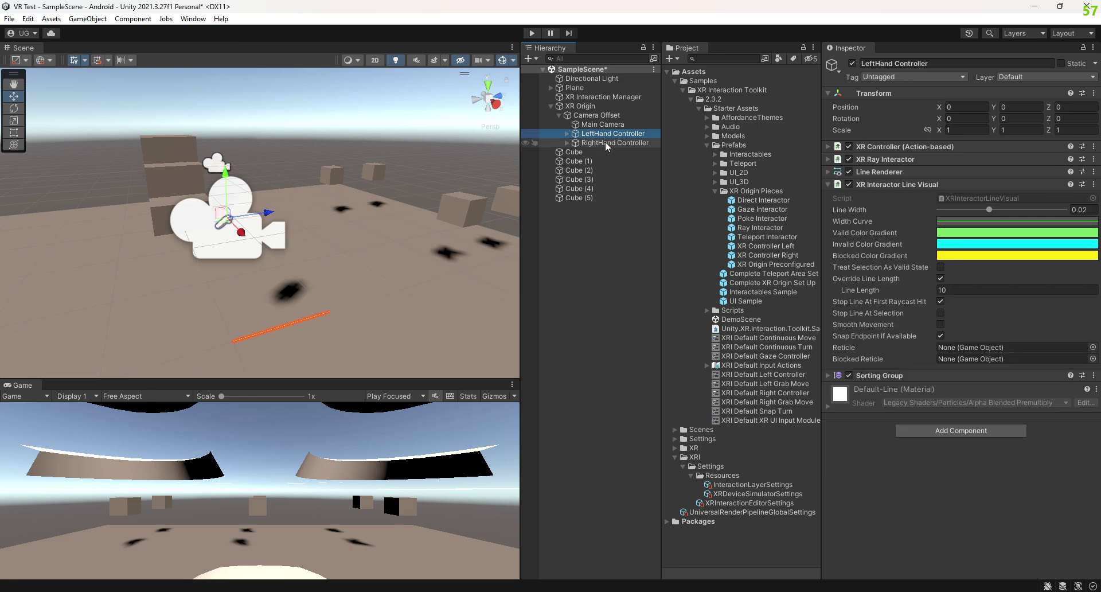
ctrl+click(604, 142)
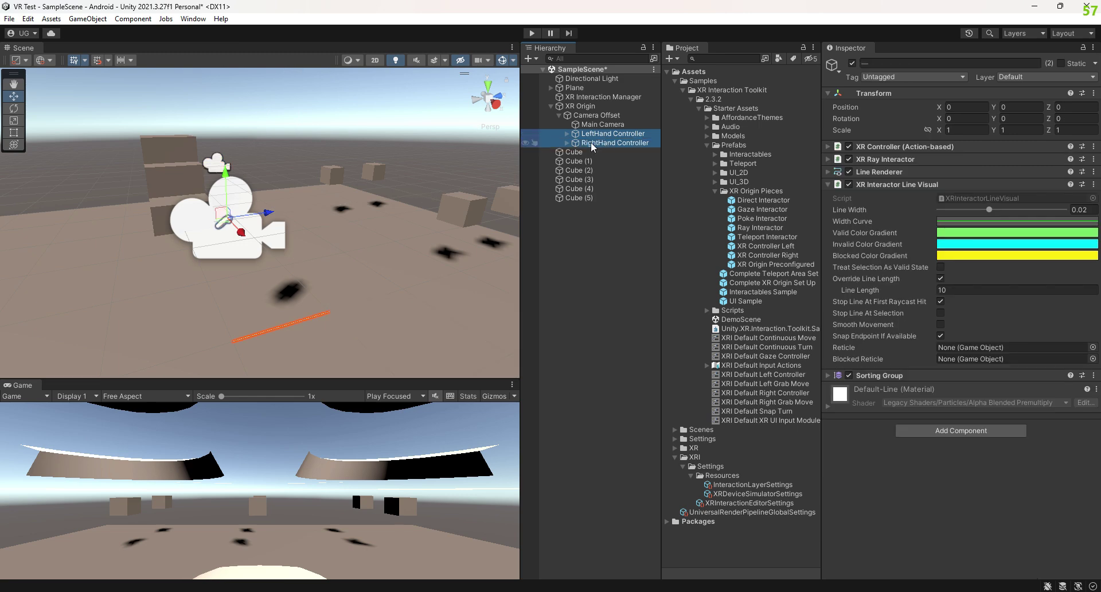
key(alt)
alt+drag(297, 173, 315, 344)
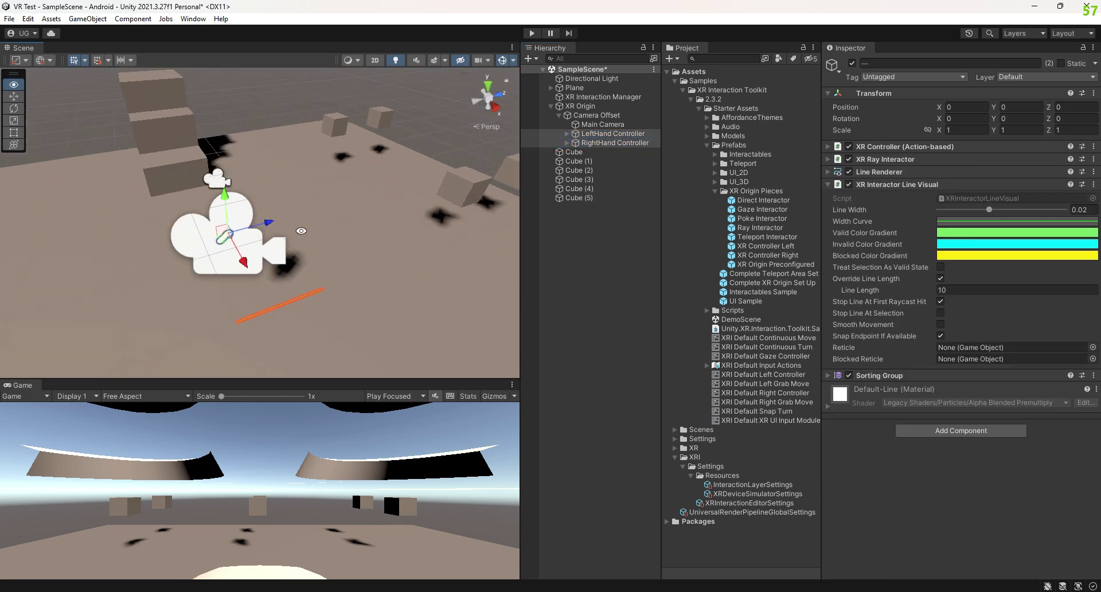
mouse_move(273, 239)
mouse_down()
mouse_move(341, 229)
mouse_move(304, 222)
mouse_move(402, 192)
mouse_move(360, 174)
mouse_up()
- Shift the RightHand Controller slightly right and collapse the XR Origin hierarchy
click(609, 134)
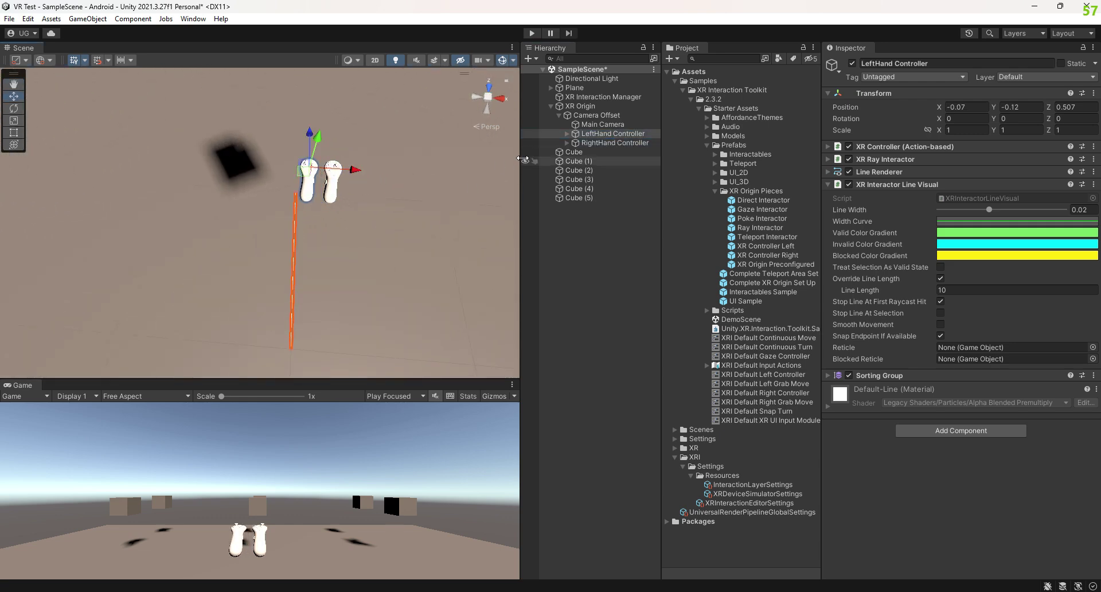
click(596, 143)
drag(379, 177, 395, 174)
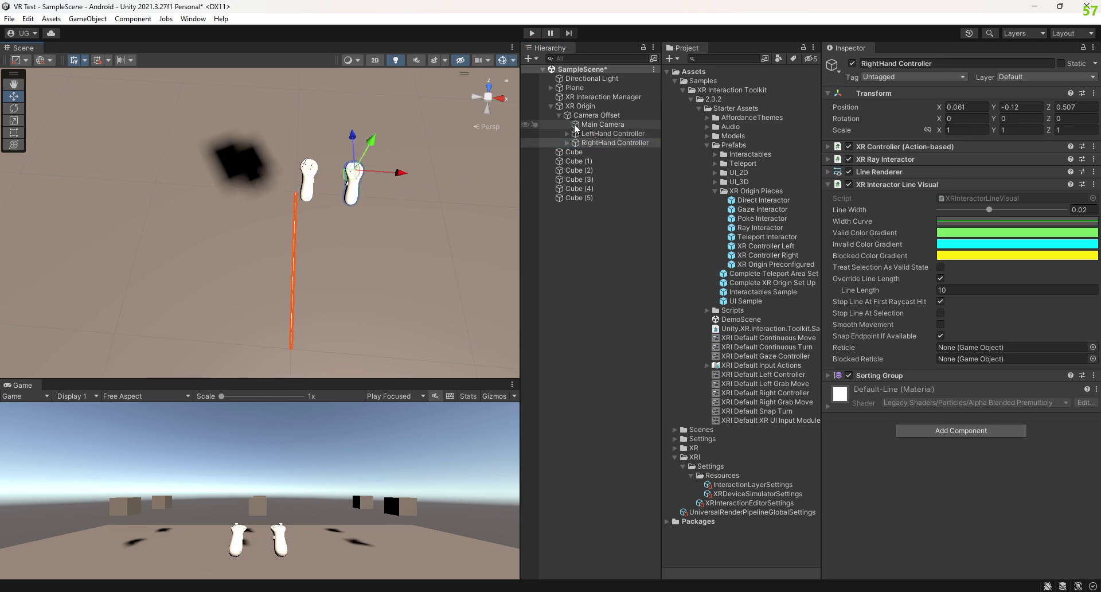
click(559, 115)
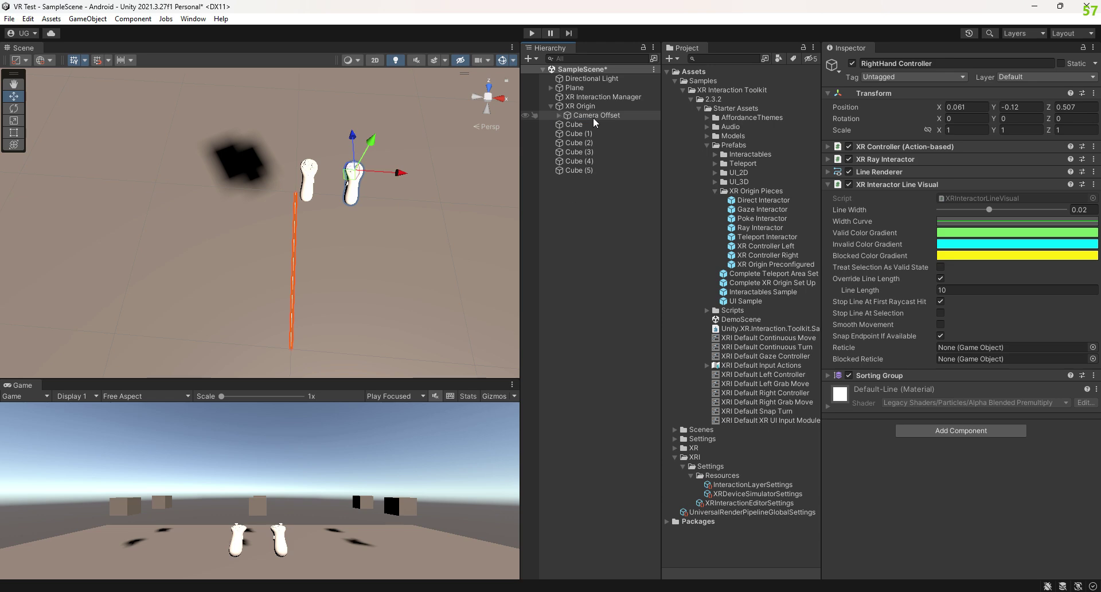
click(596, 107)
click(550, 106)
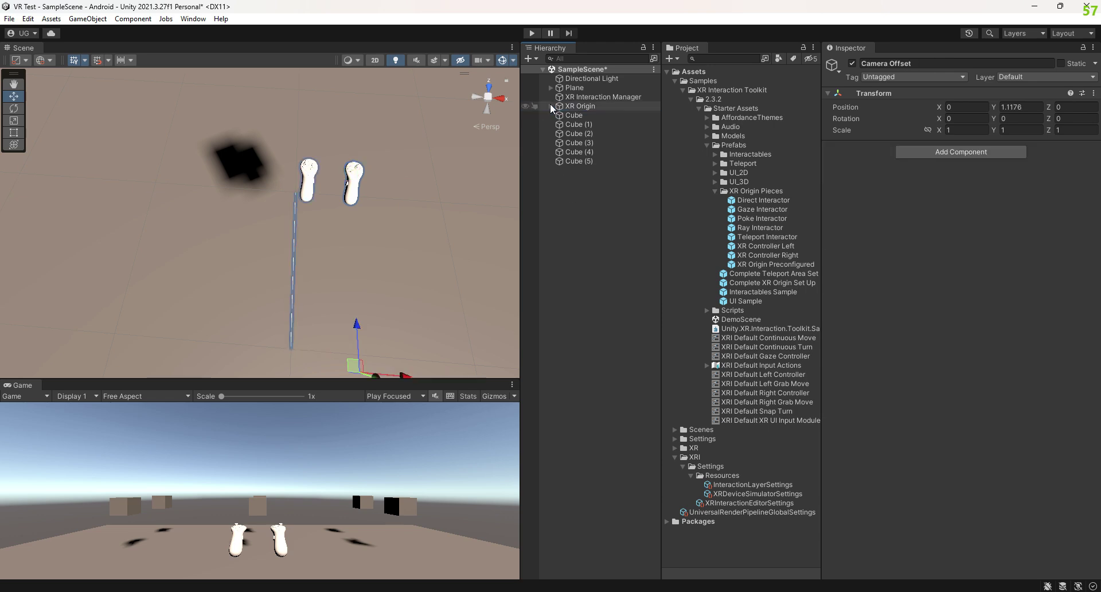
- Save the scene, then Build And Run as vrapk.apk on the Oculus Quest 3
key(ctrl+s)
click(7, 18)
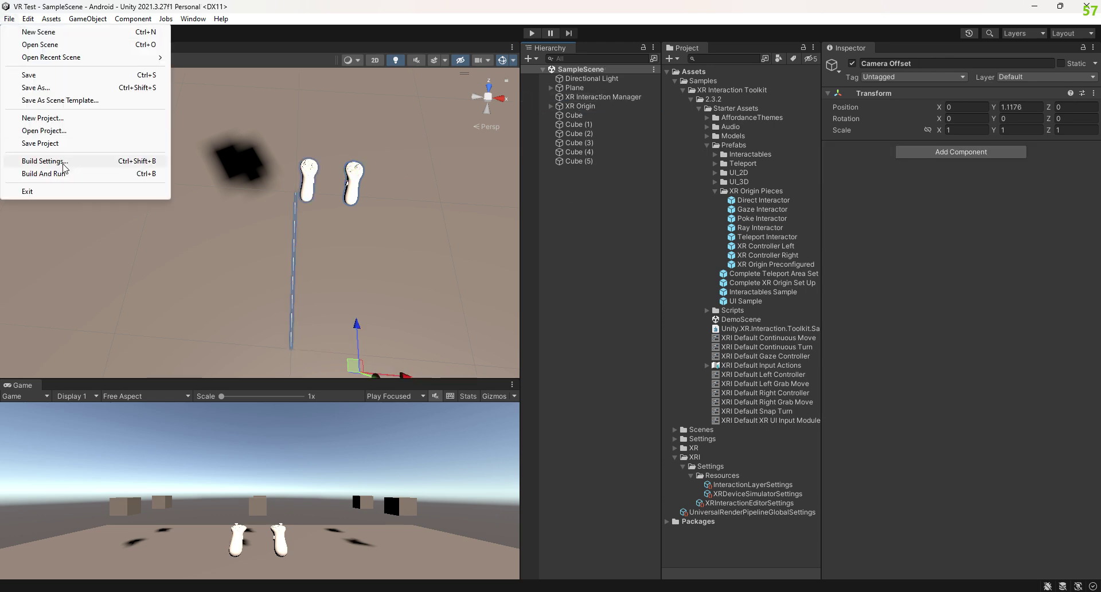
click(45, 161)
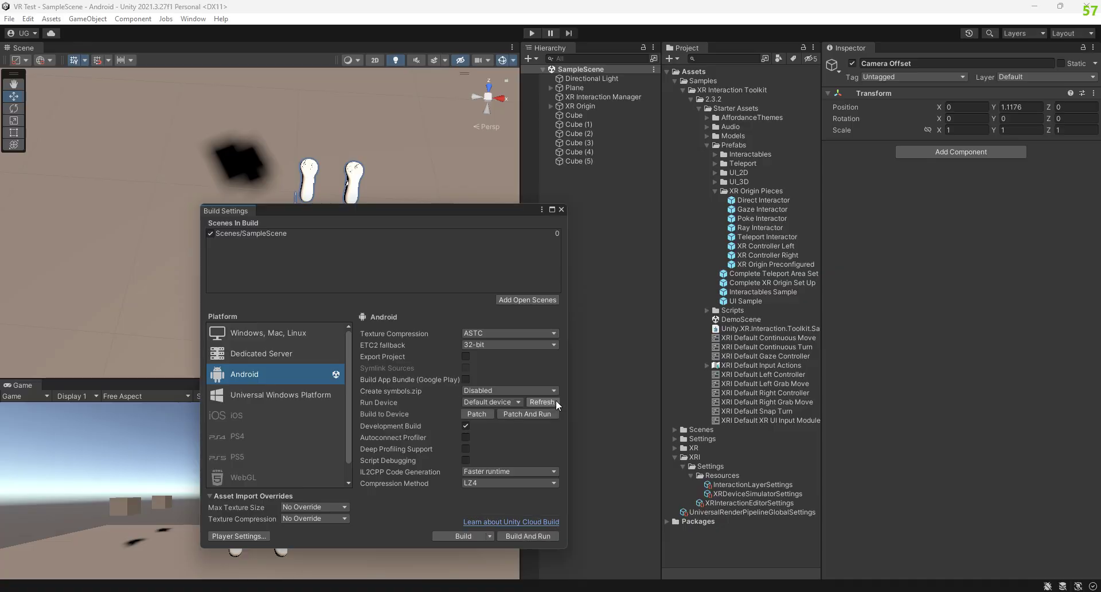
click(519, 401)
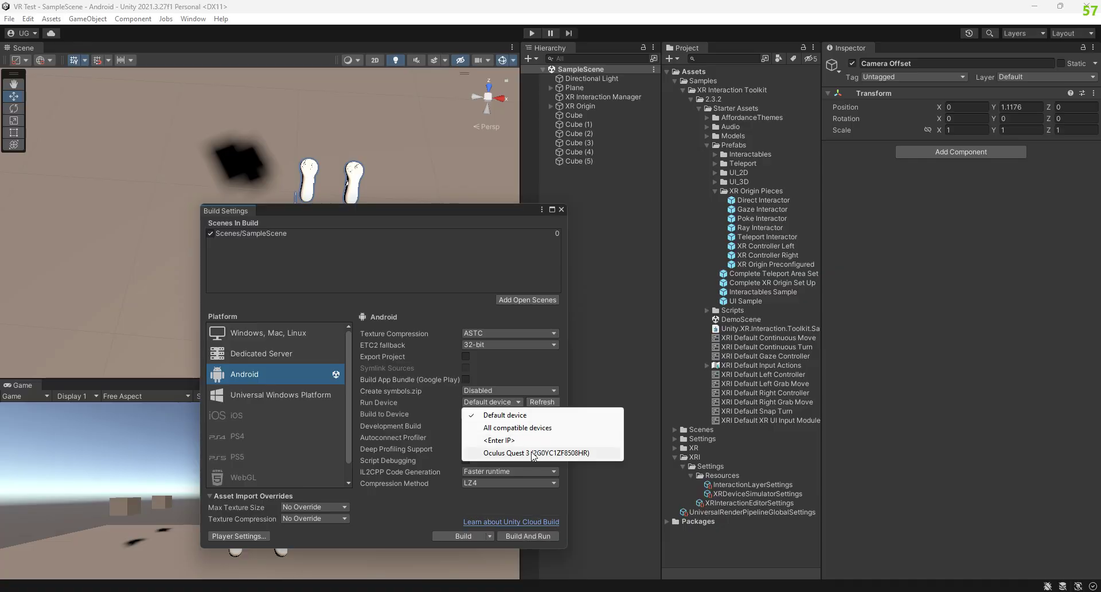
click(515, 441)
click(521, 536)
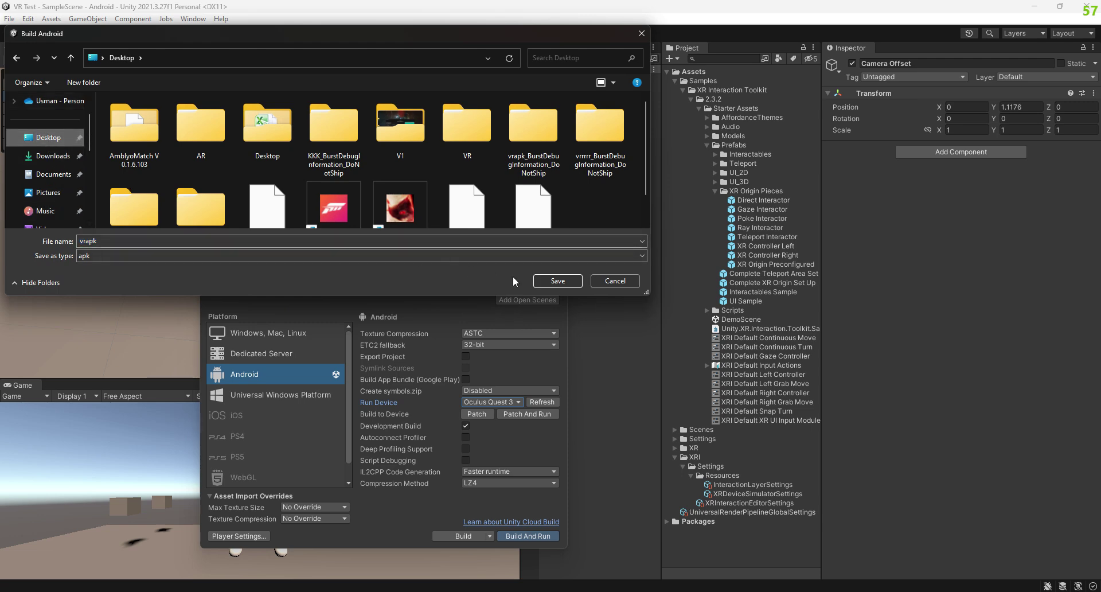
click(550, 281)
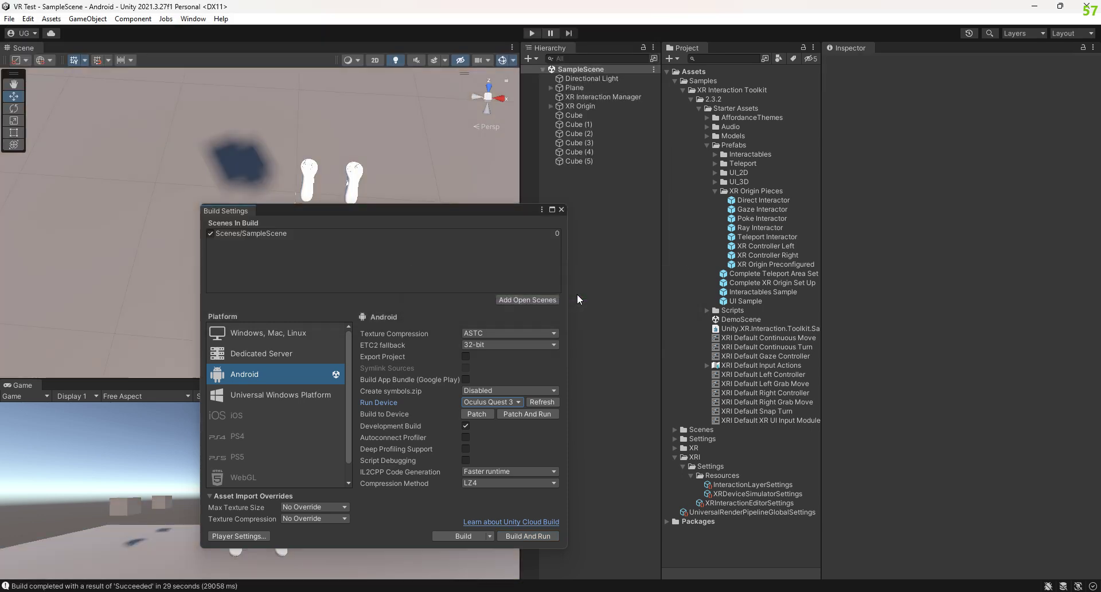